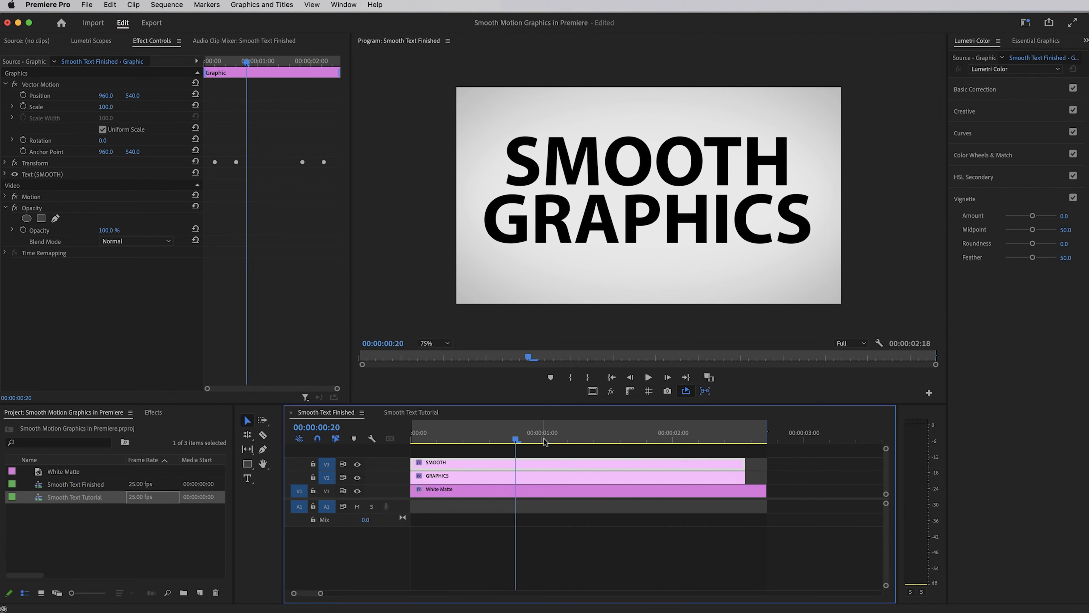
Play the Smooth Text Finished sequence from its start to review the completed text animation
left_click(415, 440)
key("space")
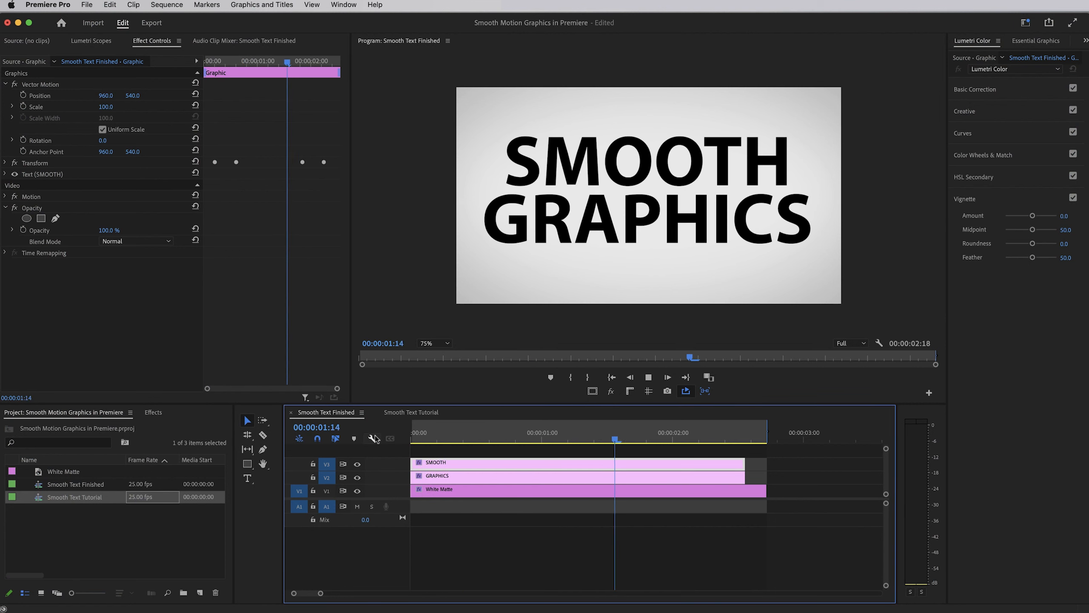
left_click(542, 438)
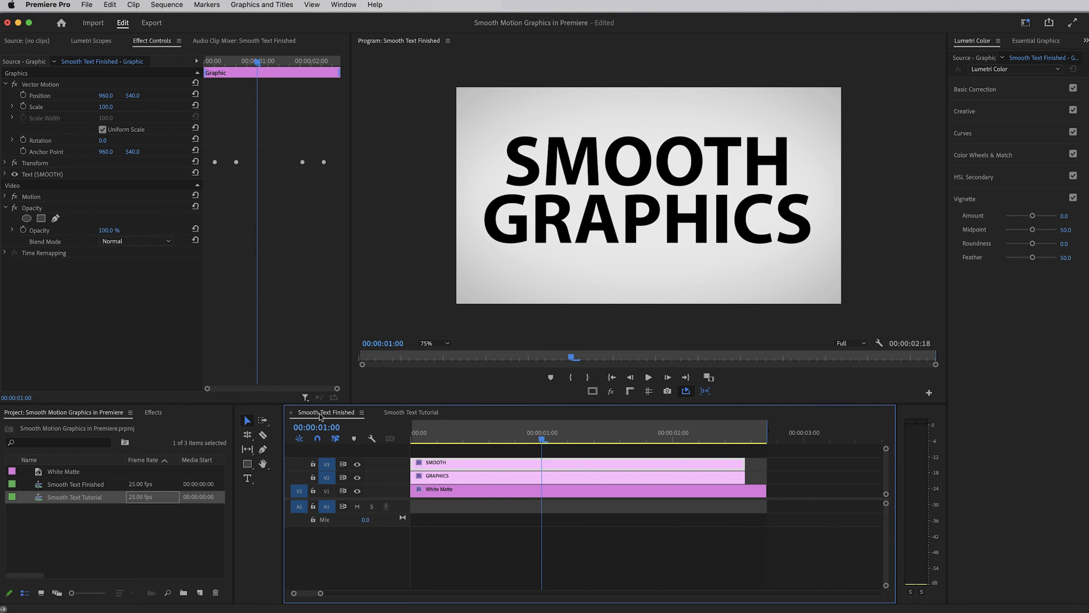
Open the Smooth Text Tutorial sequence and play it through
left_click(412, 412)
key("space")
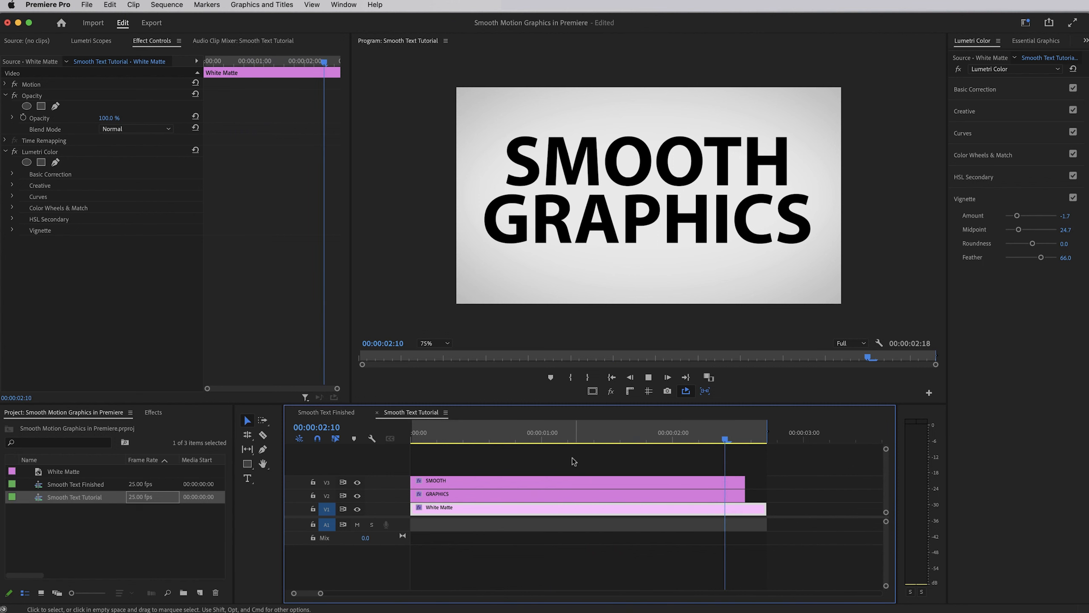
key("space")
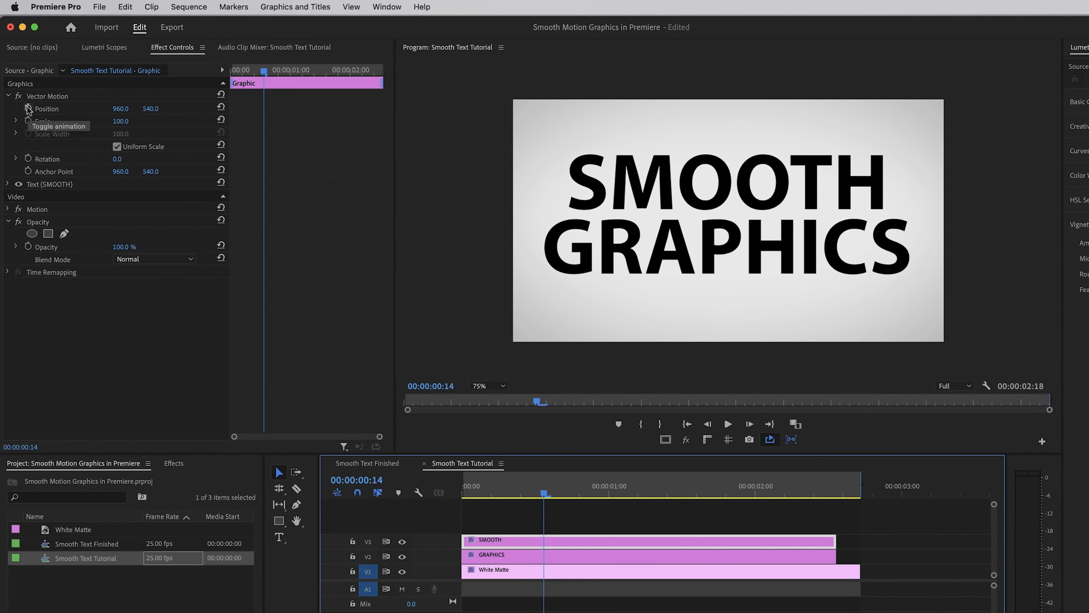
left_click(28, 108)
left_click_drag(573, 491, 609, 493)
mouse_move(121, 115)
left_mouse_down()
mouse_move(141, 114)
mouse_move(128, 112)
left_mouse_up()
left_click(259, 71)
key("space")
key("space")
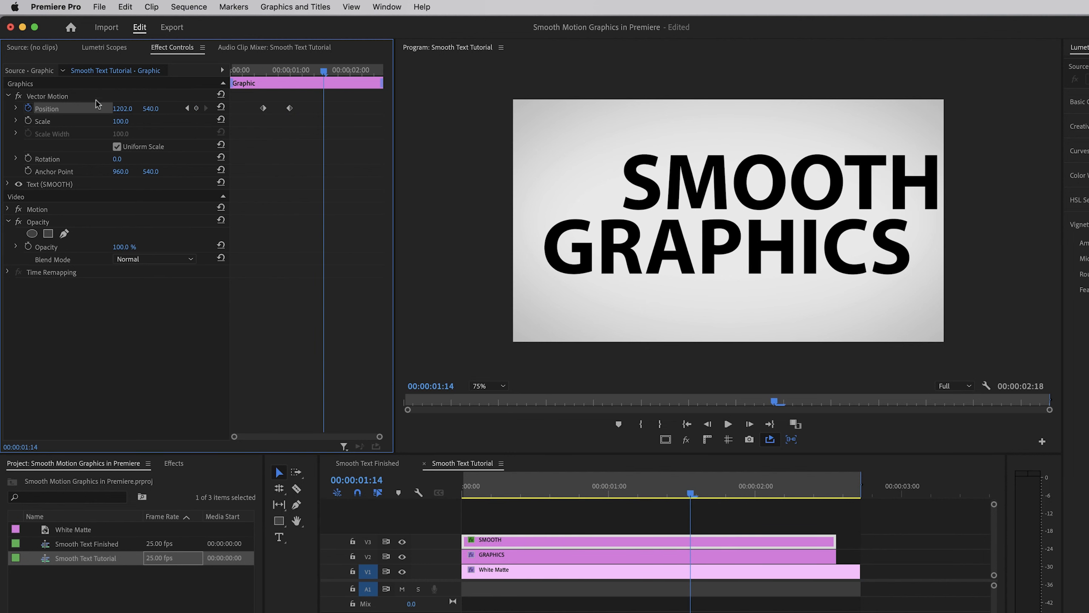
left_click(221, 106)
left_click(28, 108)
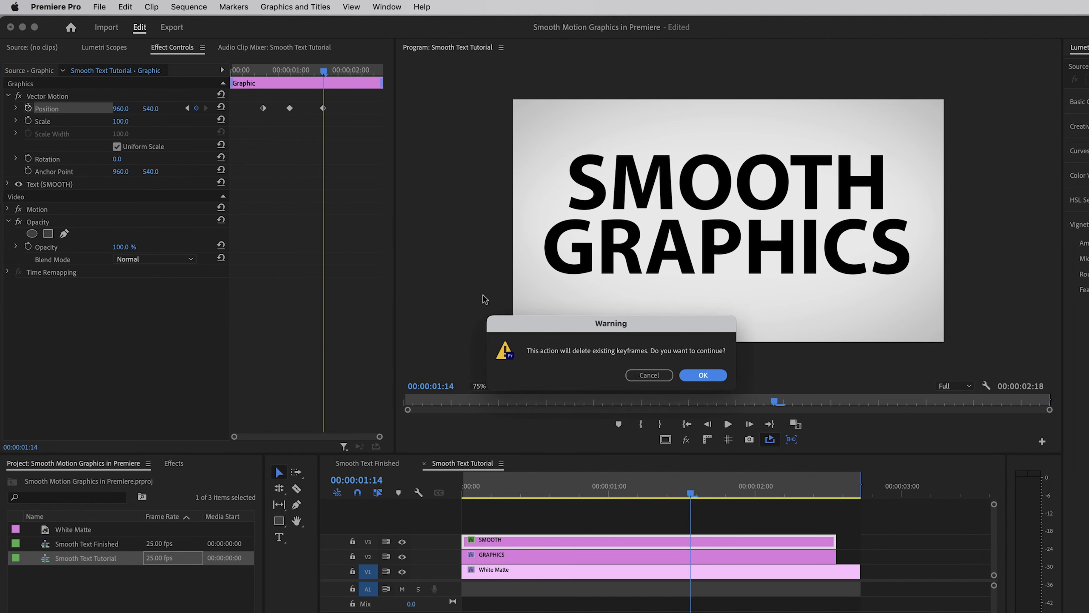
left_click(689, 375)
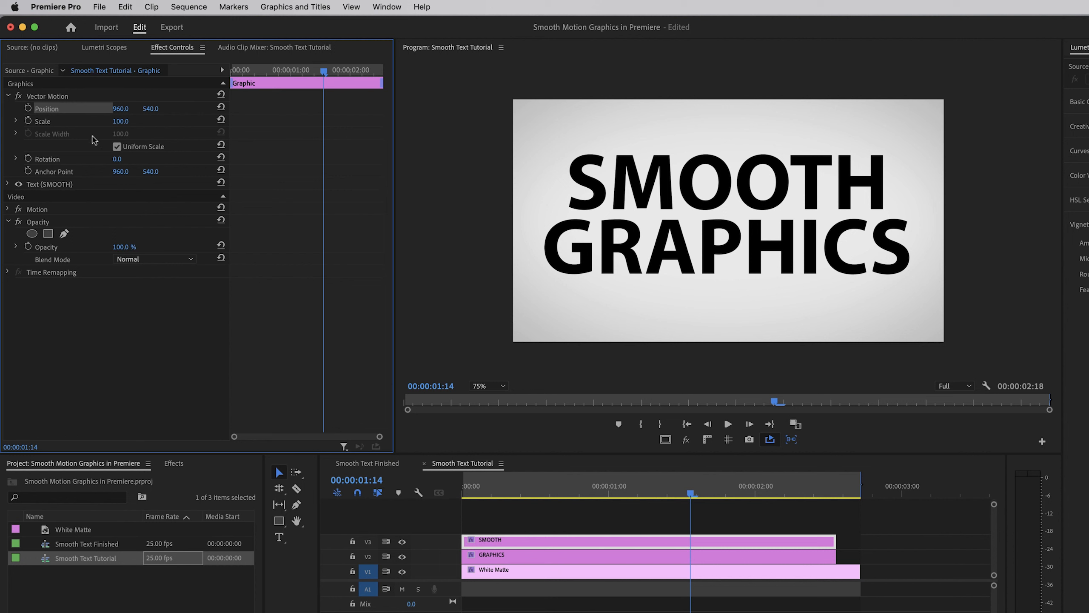
Apply the Distort Transform effect to both the SMOOTH and GRAPHICS clips
left_click(174, 464)
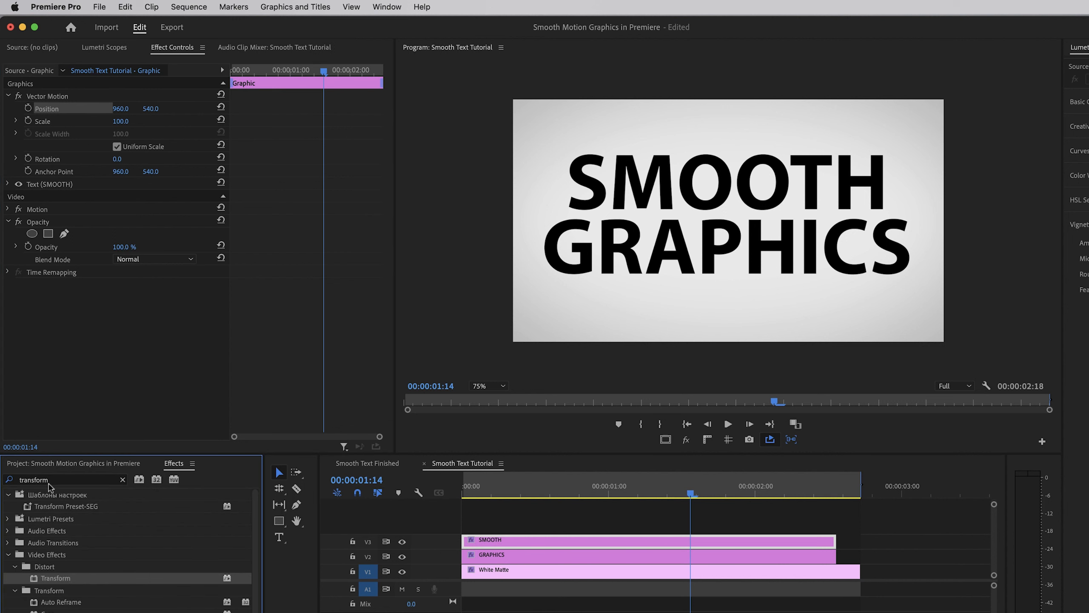
left_click_drag(53, 579, 527, 541)
left_click_drag(51, 582, 517, 554)
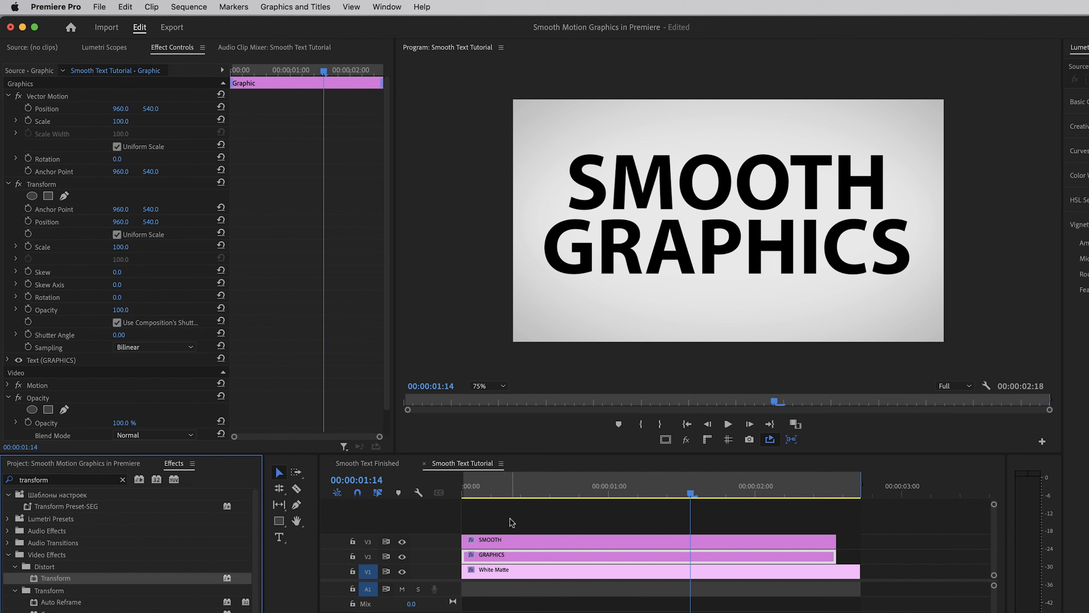
Turn on Transform Position animation at 00:00:00:15 for the SMOOTH clip and the GRAPHICS clip
left_click(543, 521)
key("Home")
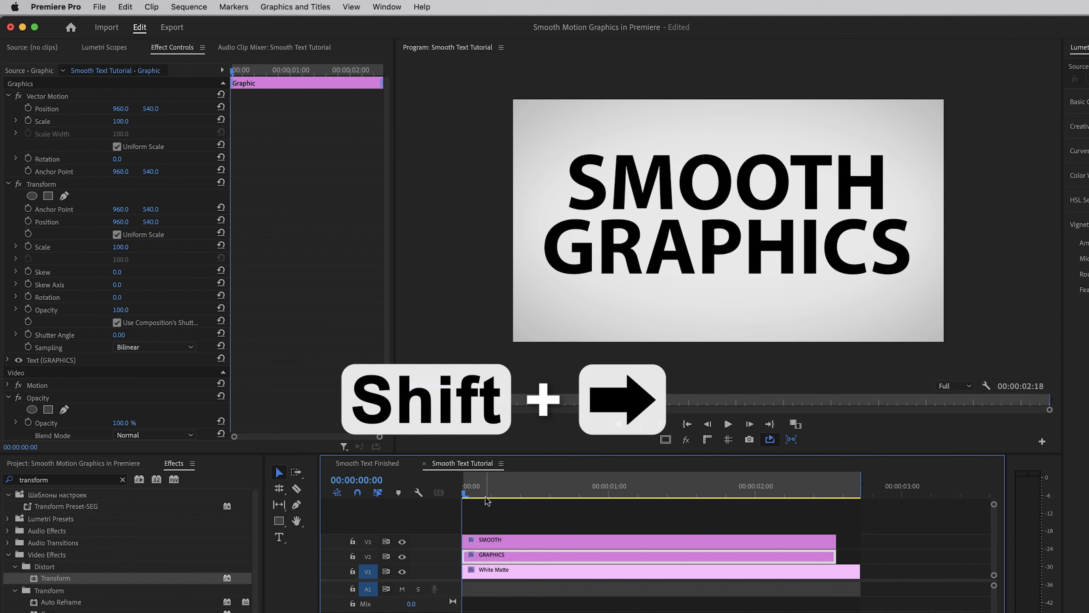
key("shift+Right")
key("shift+Right")
key("shift+Right")
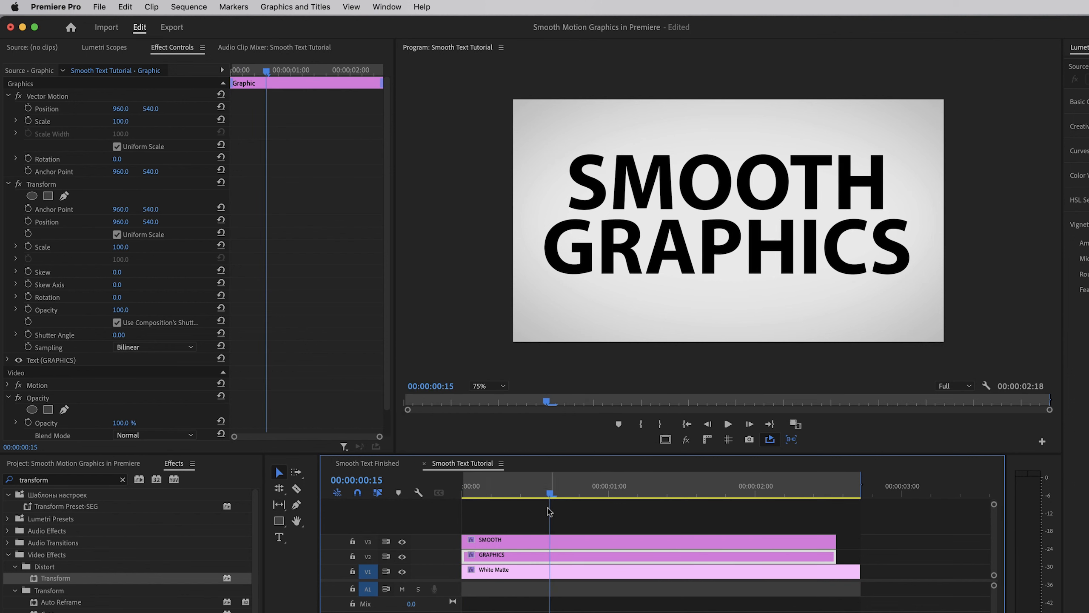
left_click(565, 540)
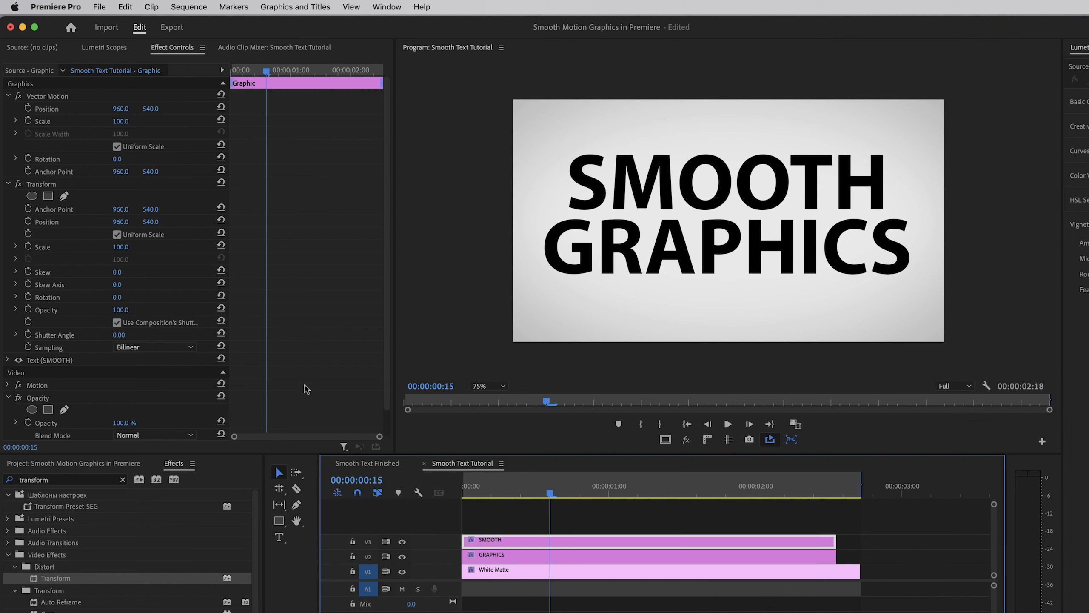
left_click(28, 221)
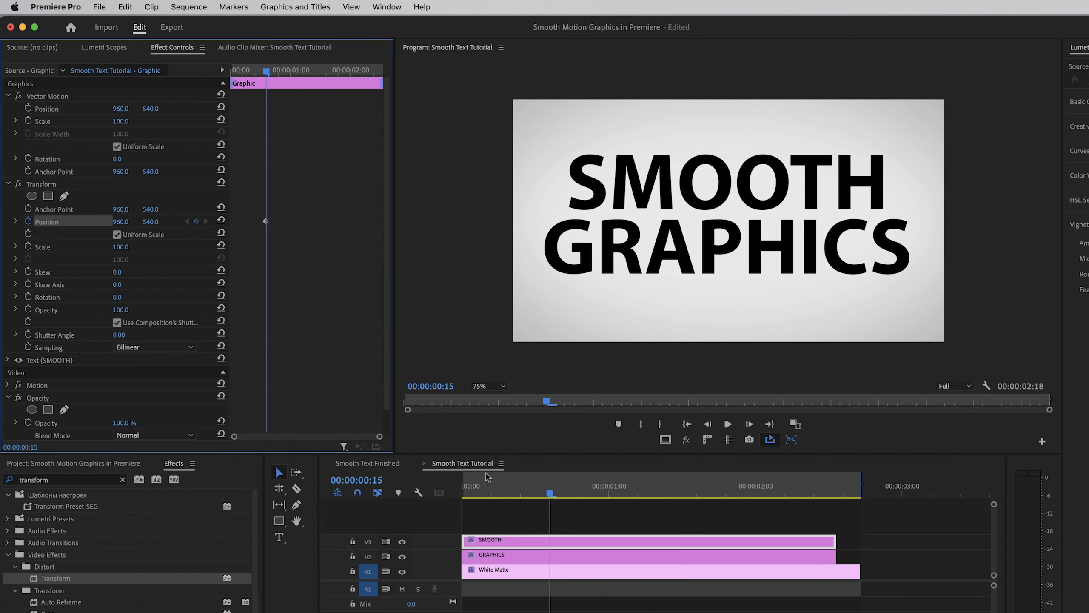
left_click(536, 556)
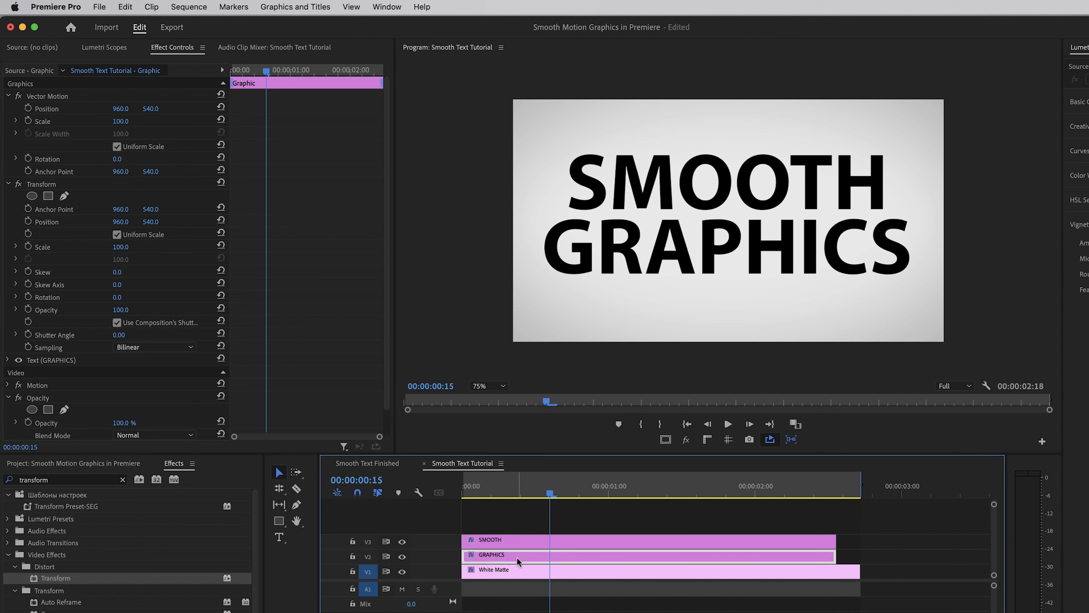
left_click(28, 222)
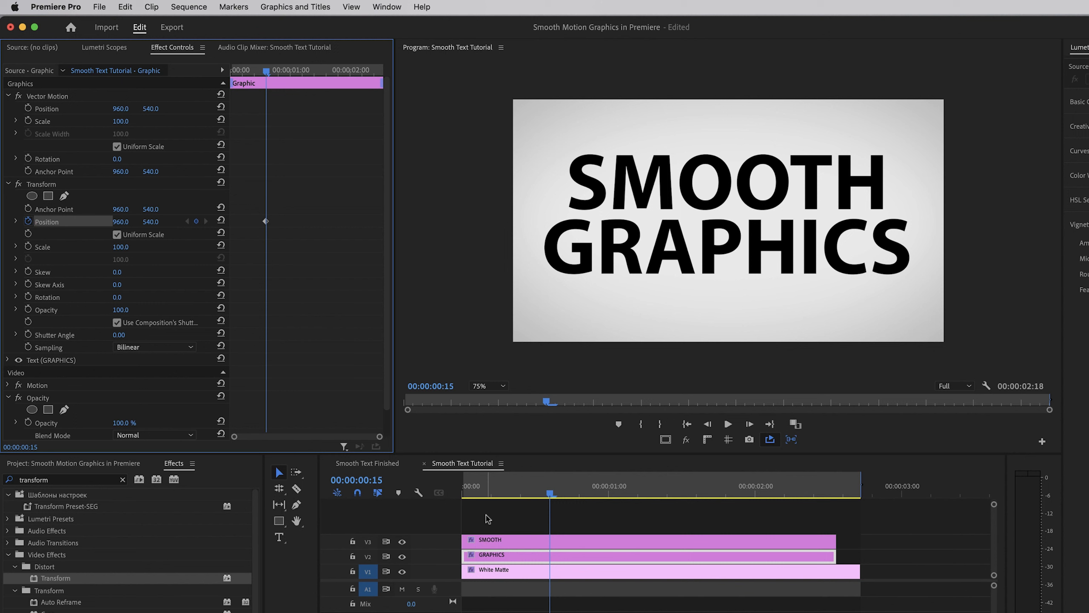
At 00:00:00:05, set SMOOTH's Transform Position X to -730 and move GRAPHICS horizontally past the right edge of the frame
key("shift+Left")
key("shift+Left")
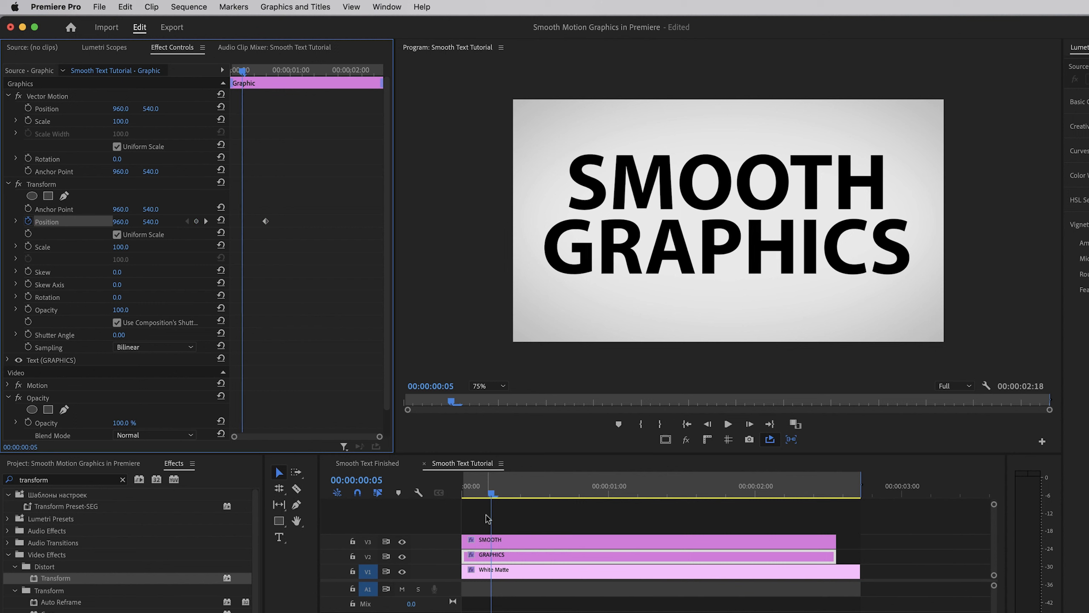
left_click(477, 545)
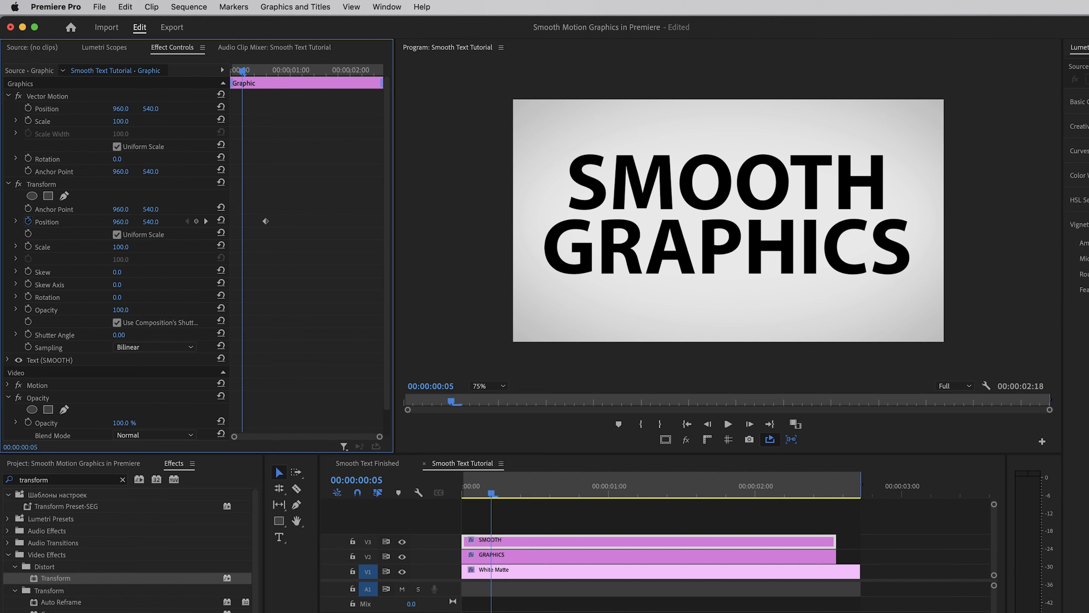
left_click_drag(120, 221, 4, 221)
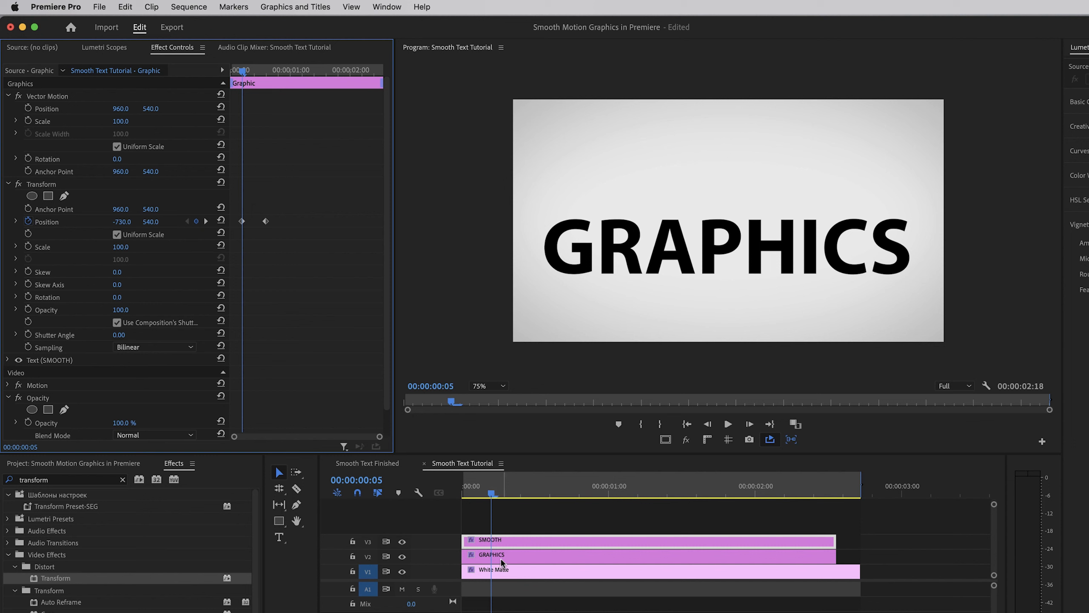
left_click(514, 558)
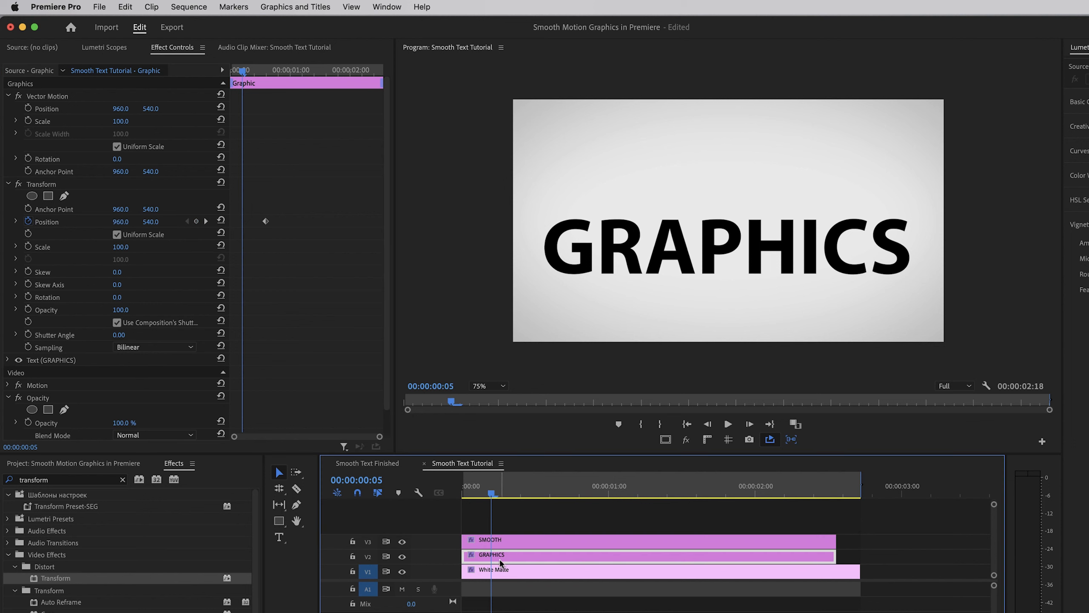
left_click_drag(122, 222, 915, 222)
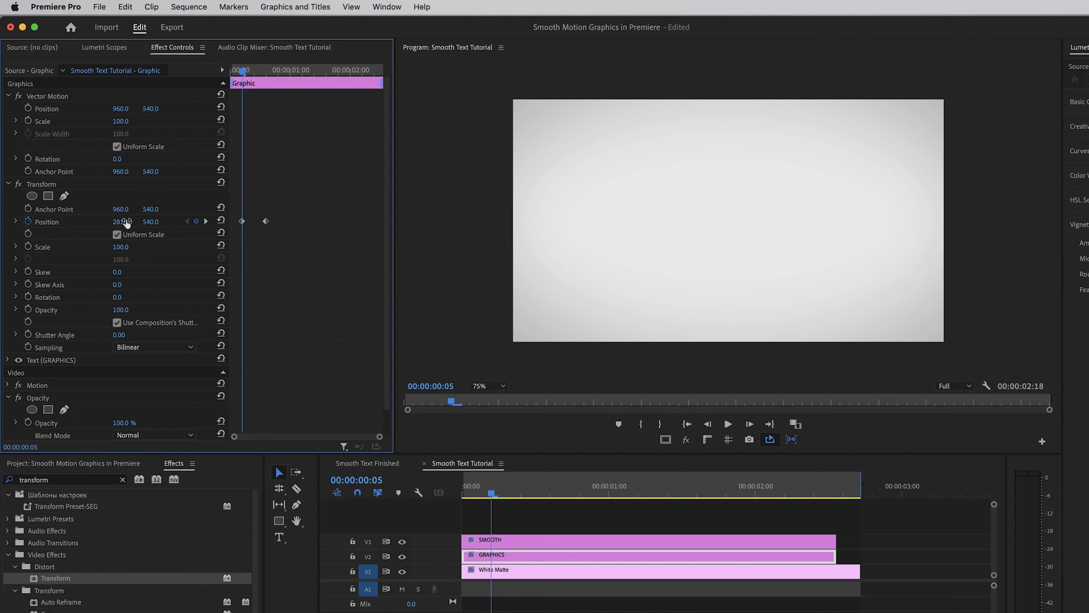
Play the sequence from its start to check how both words slide in
mouse_move(243, 73)
left_mouse_down()
mouse_move(232, 73)
mouse_move(281, 73)
mouse_move(231, 81)
left_mouse_up()
key("space")
key("space")
key("space")
key("space")
Add a Transform Position keyframe at 00:00:01:24 to both the SMOOTH and GRAPHICS clips, keeping their centred positions
left_click(749, 488)
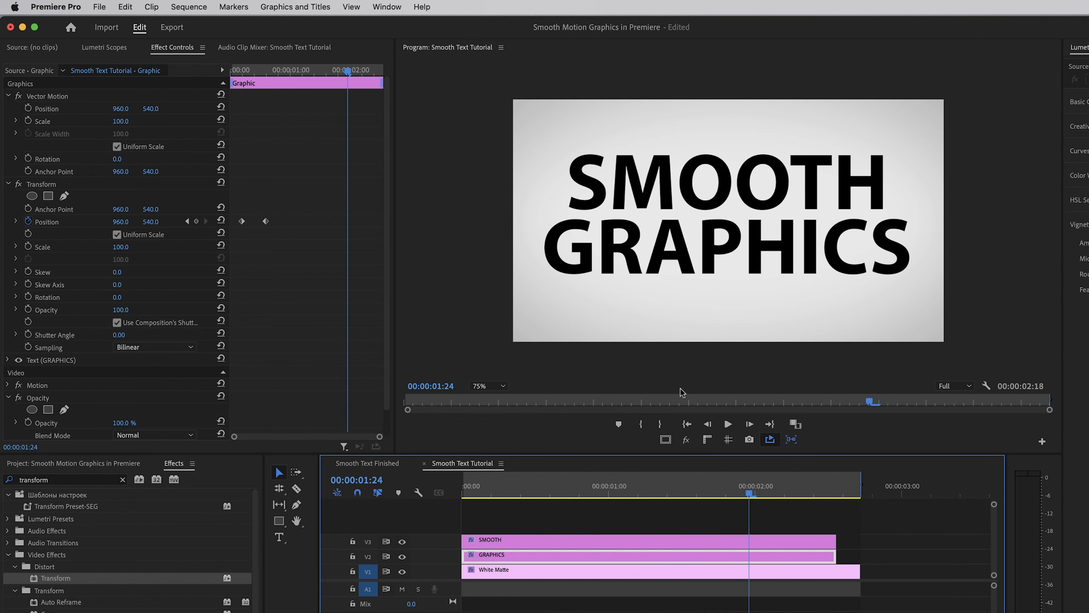
left_click(758, 543)
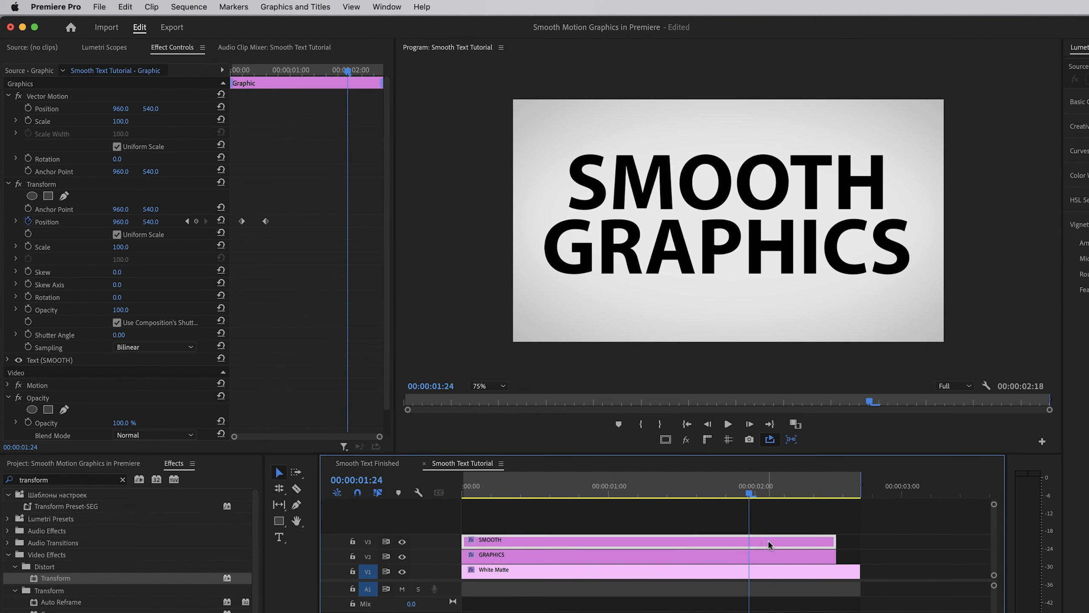
left_click(197, 222)
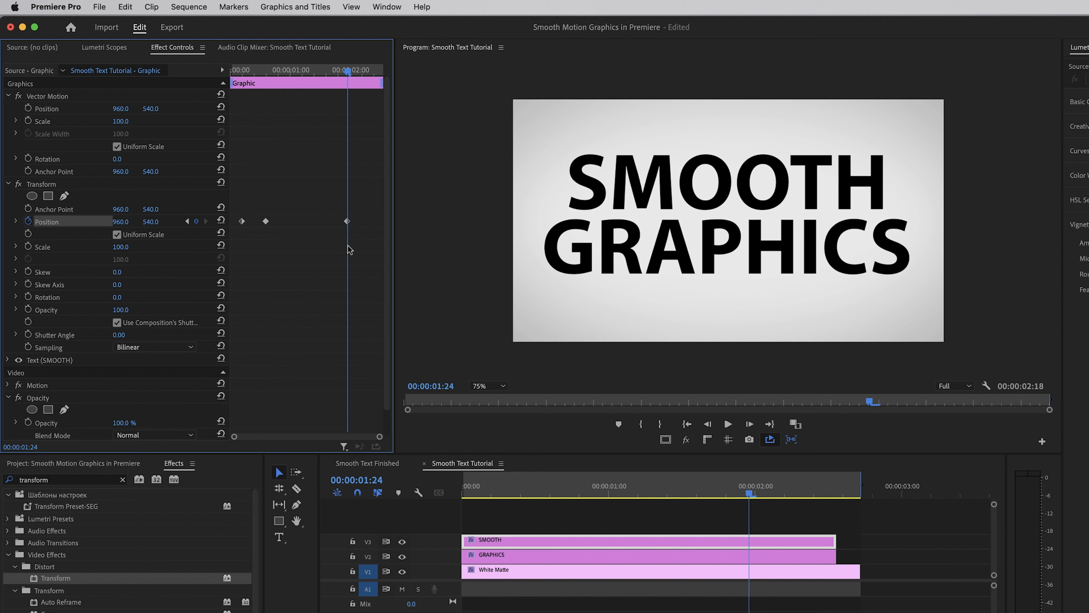
left_click(691, 556)
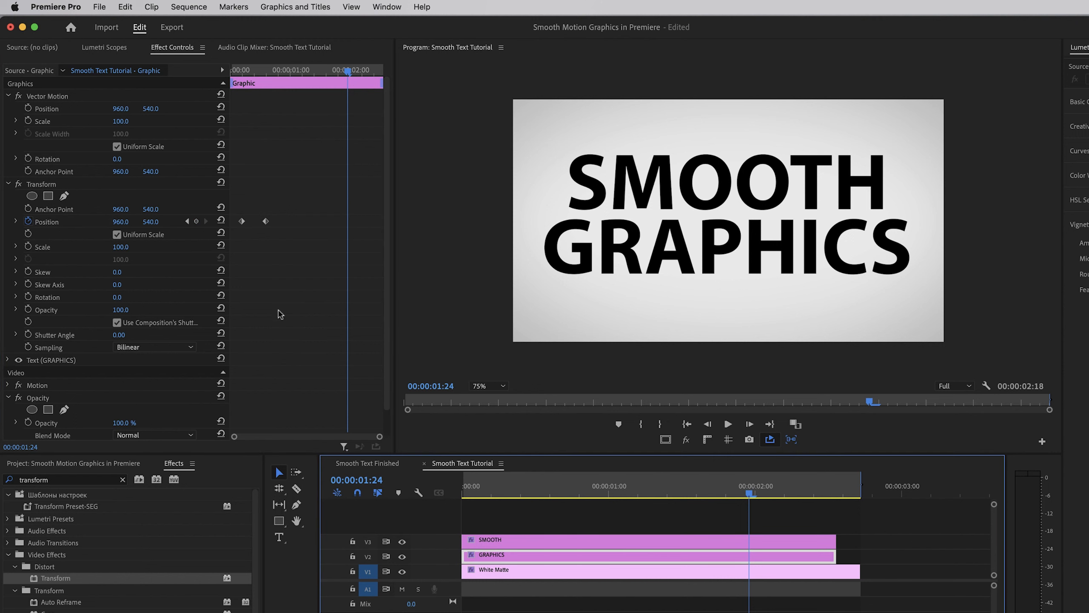
left_click(195, 221)
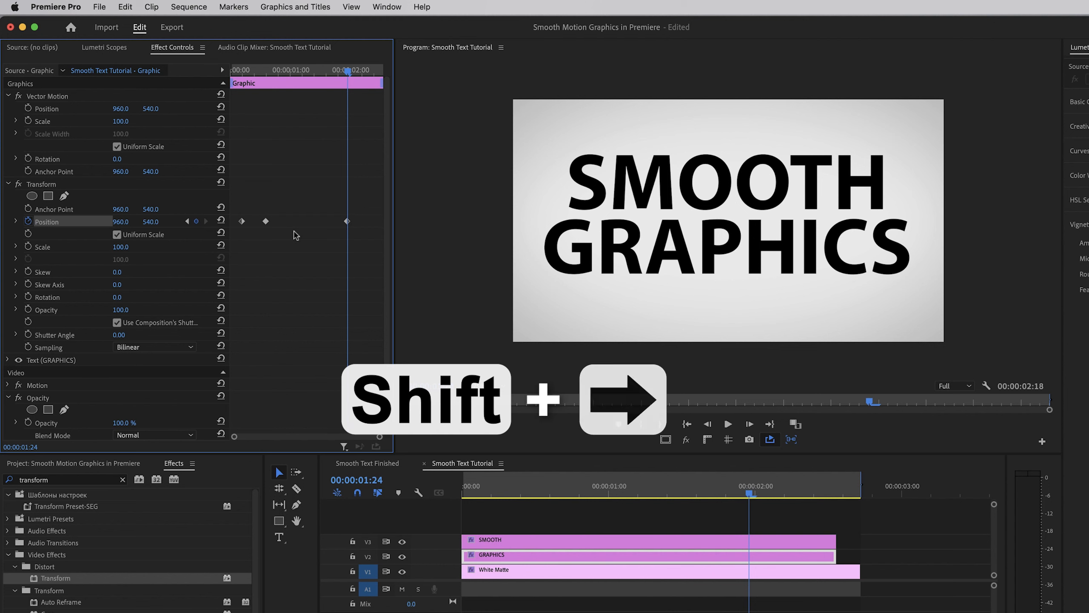
At 00:00:02:09, set SMOOTH's Transform Position X to 2720 and move GRAPHICS horizontally past the left edge of the frame
key("shift+Right")
key("shift+Right")
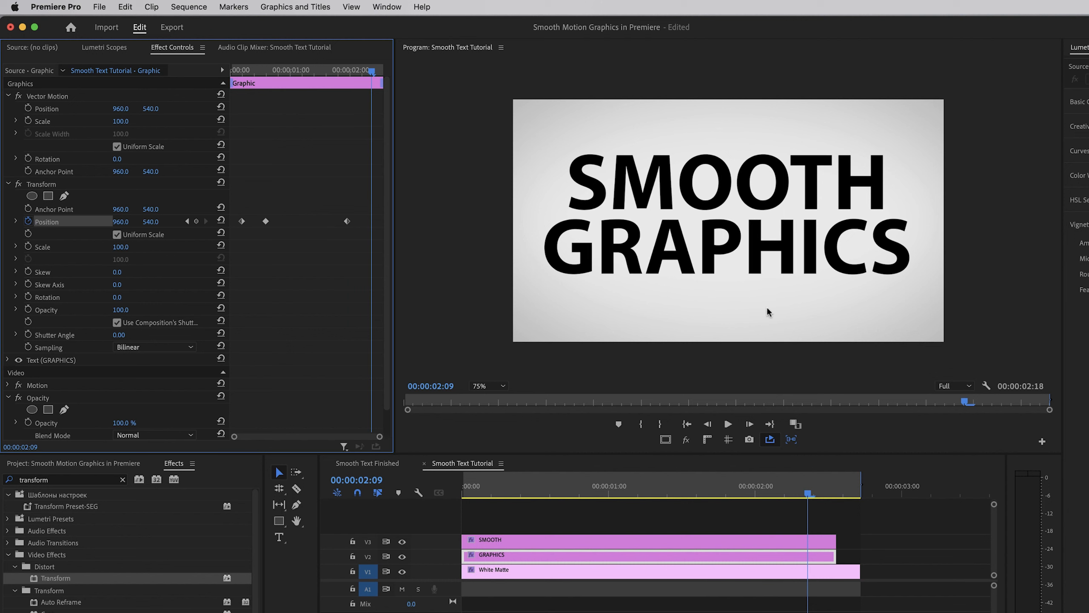
left_click(758, 543)
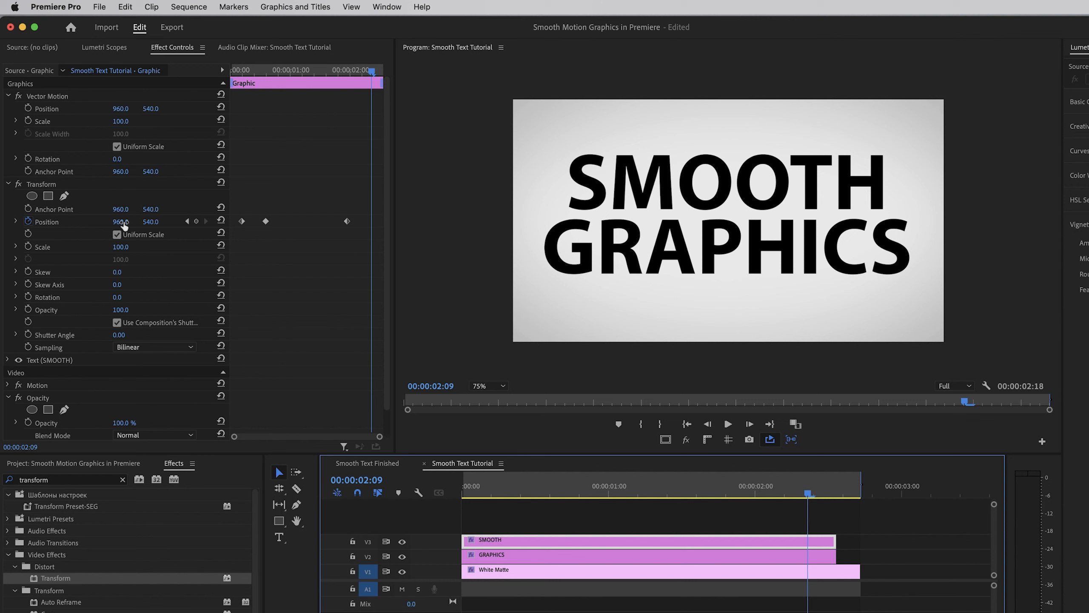
left_click_drag(124, 225, 465, 225)
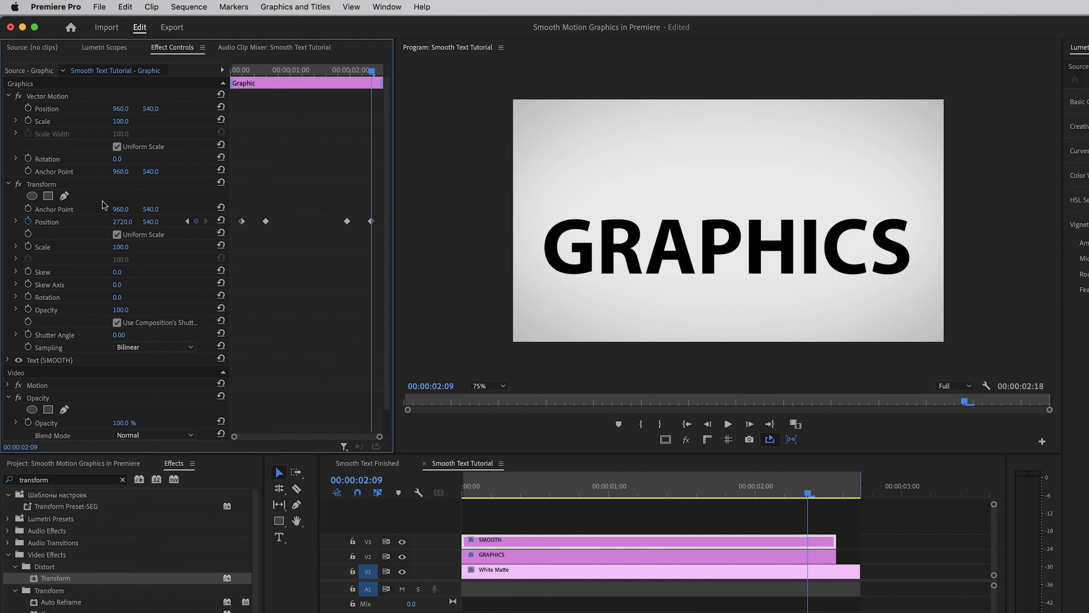
left_click(576, 558)
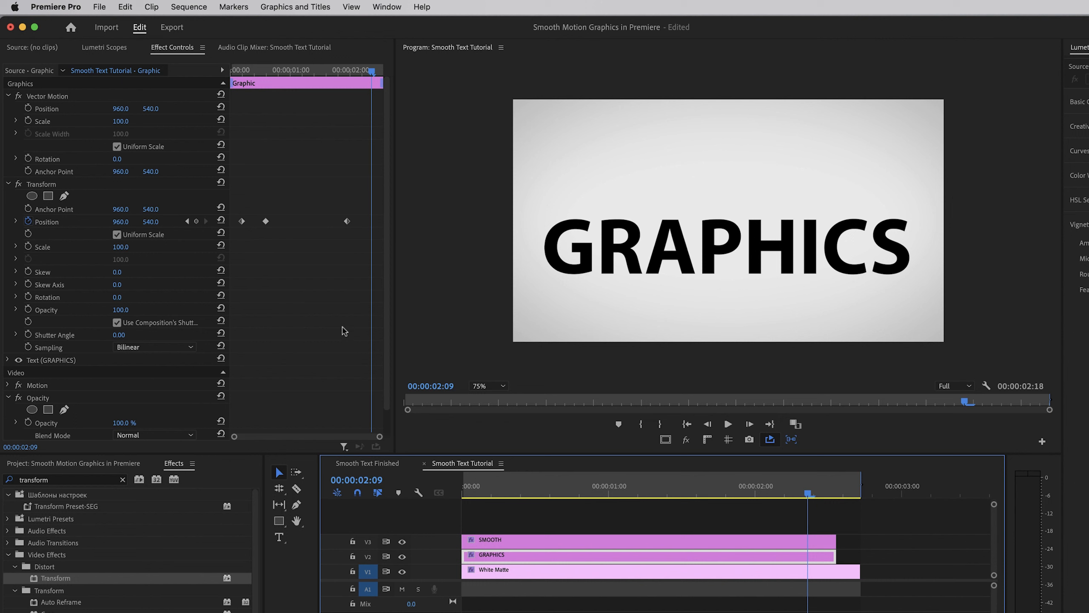
left_click_drag(122, 226, 1, 226)
Play back the sequence to review the words' entrance and exit movement
key("space")
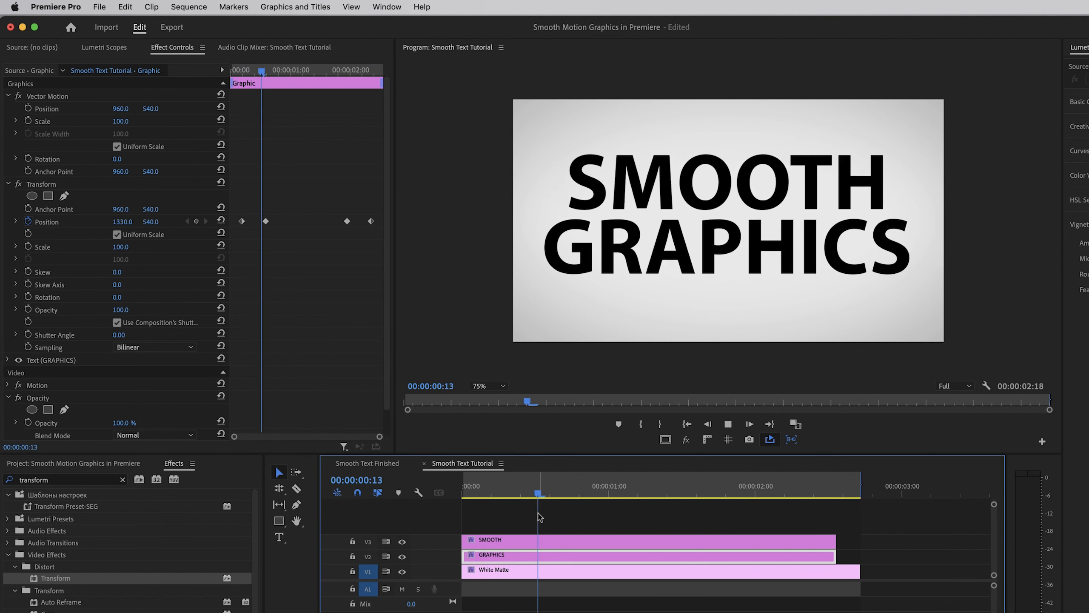
key("space")
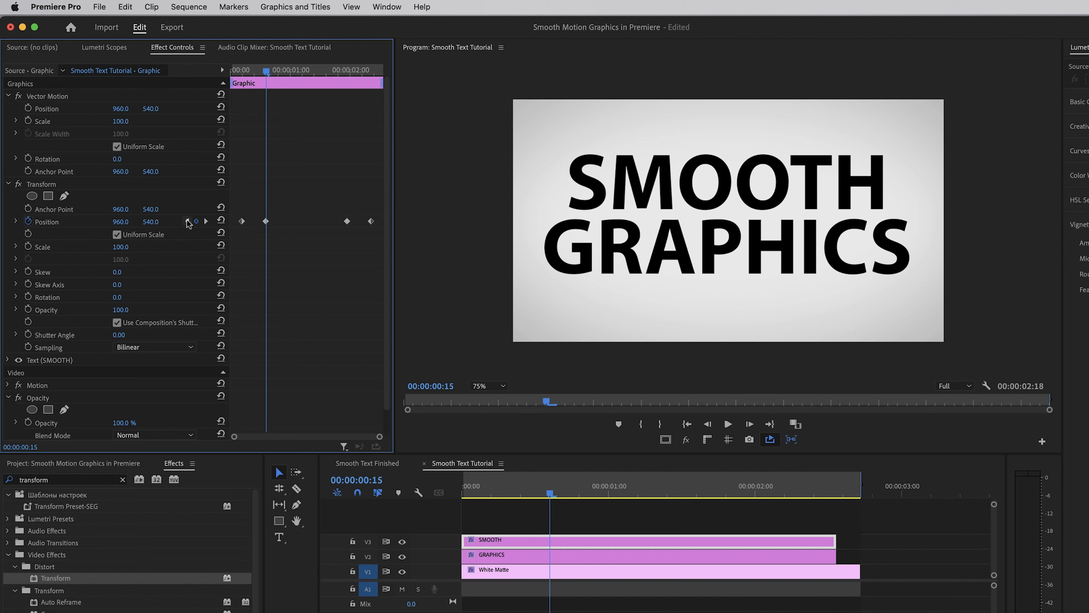
Apply Ease Out to SMOOTH's first Transform Position keyframe and Ease In to its second
left_click(187, 222)
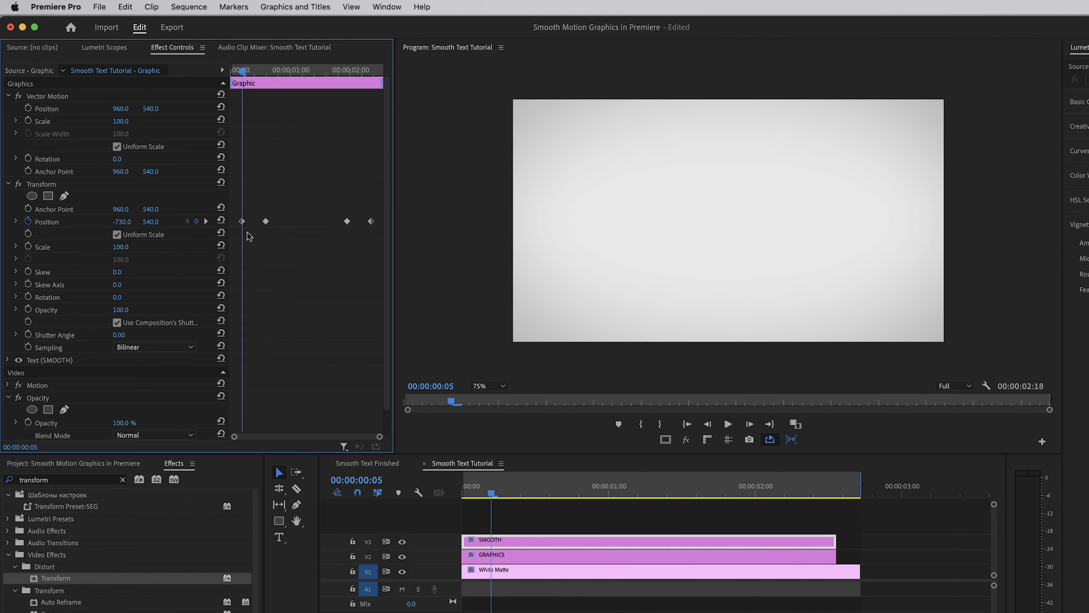
left_click_drag(241, 68, 236, 71)
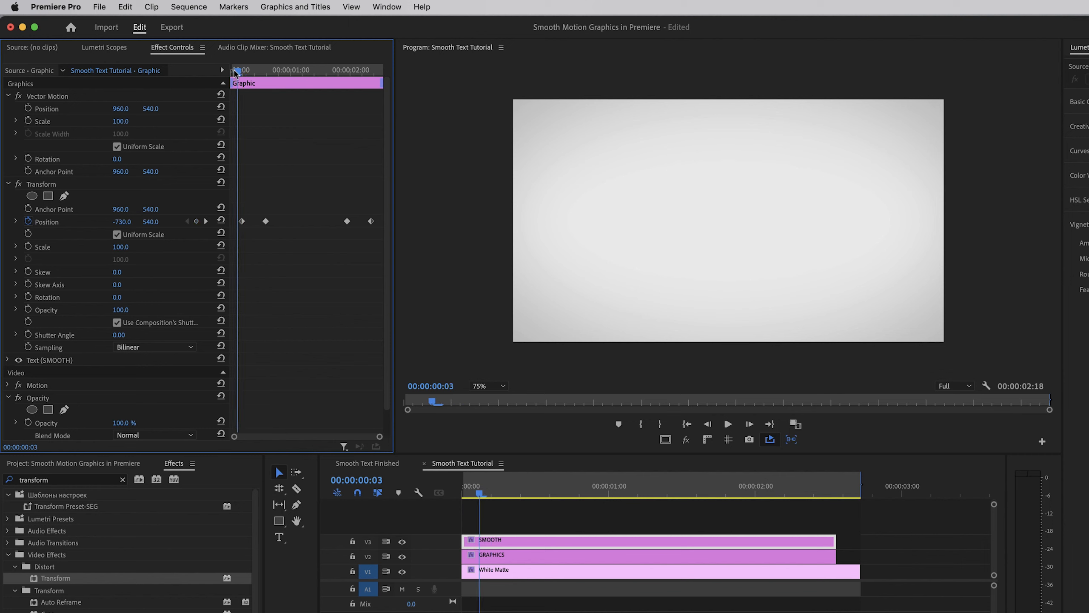
right_click(242, 222)
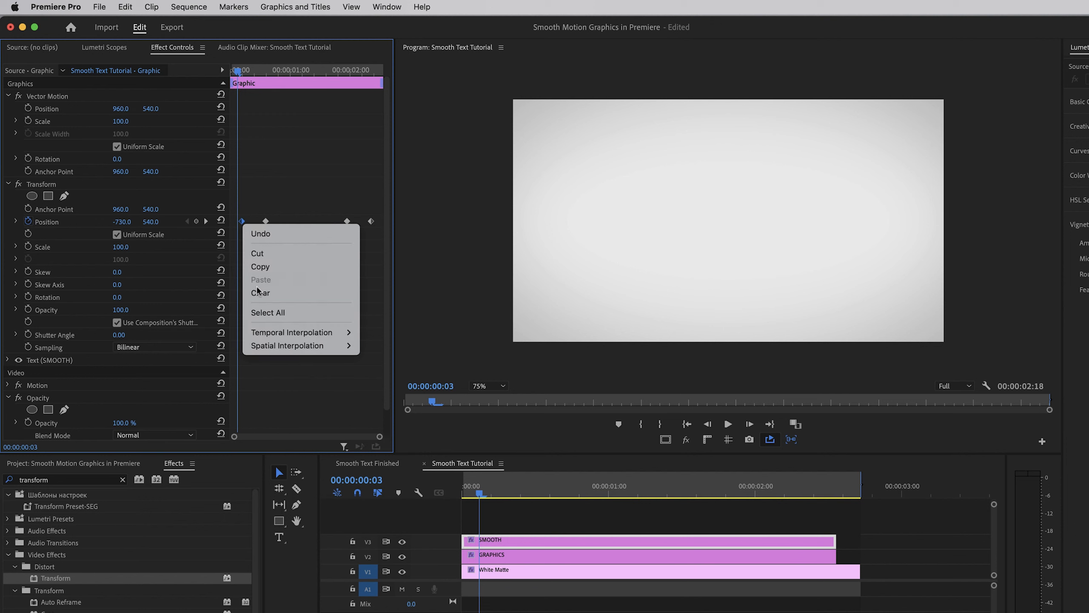
mouse_move(276, 330)
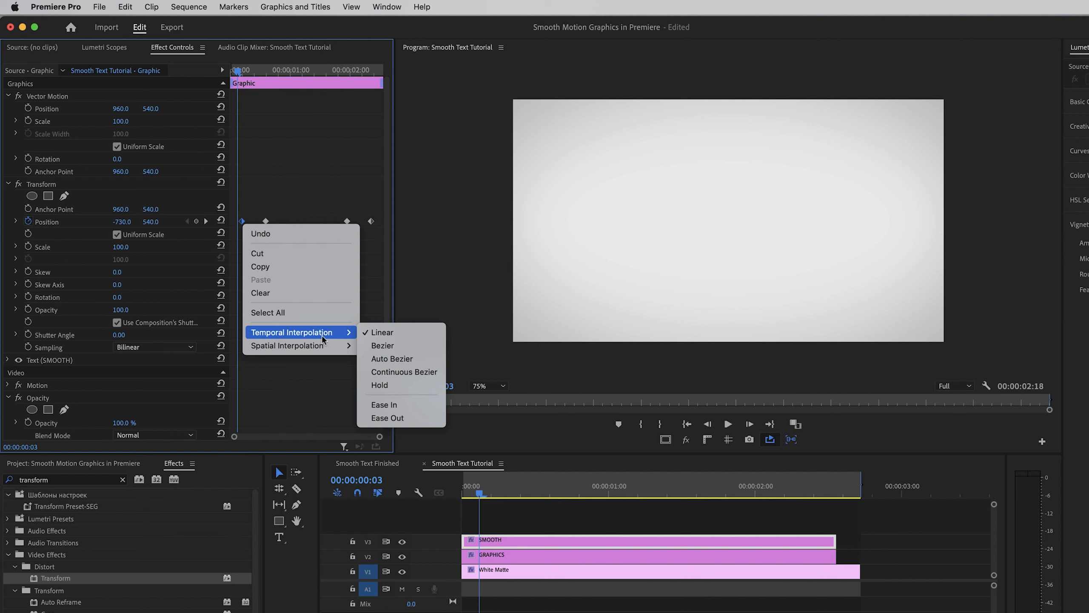
left_click(405, 418)
left_click_drag(236, 75, 247, 73)
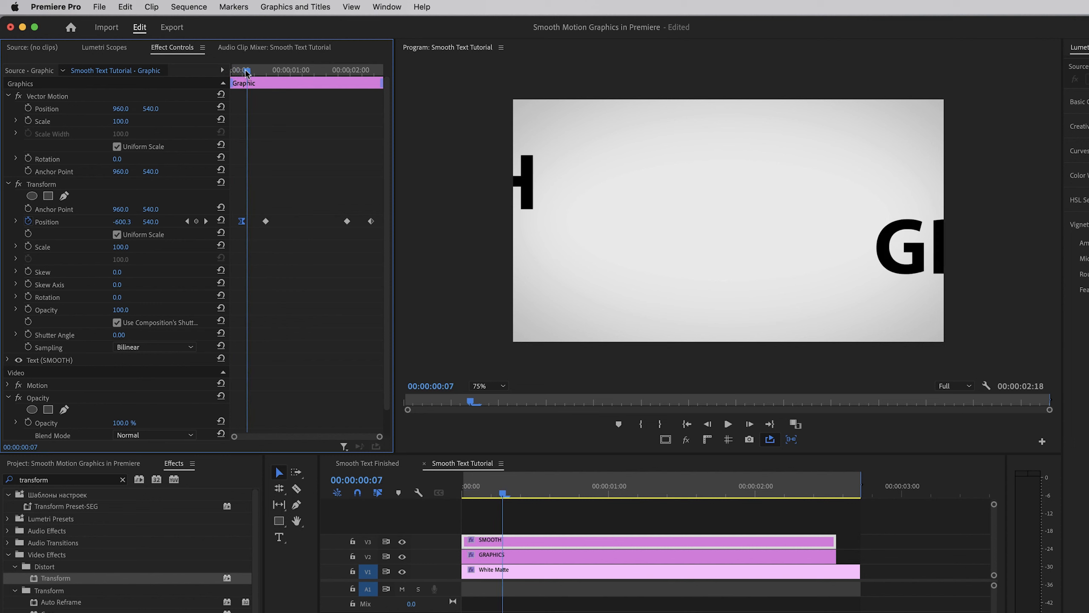
right_click(267, 227)
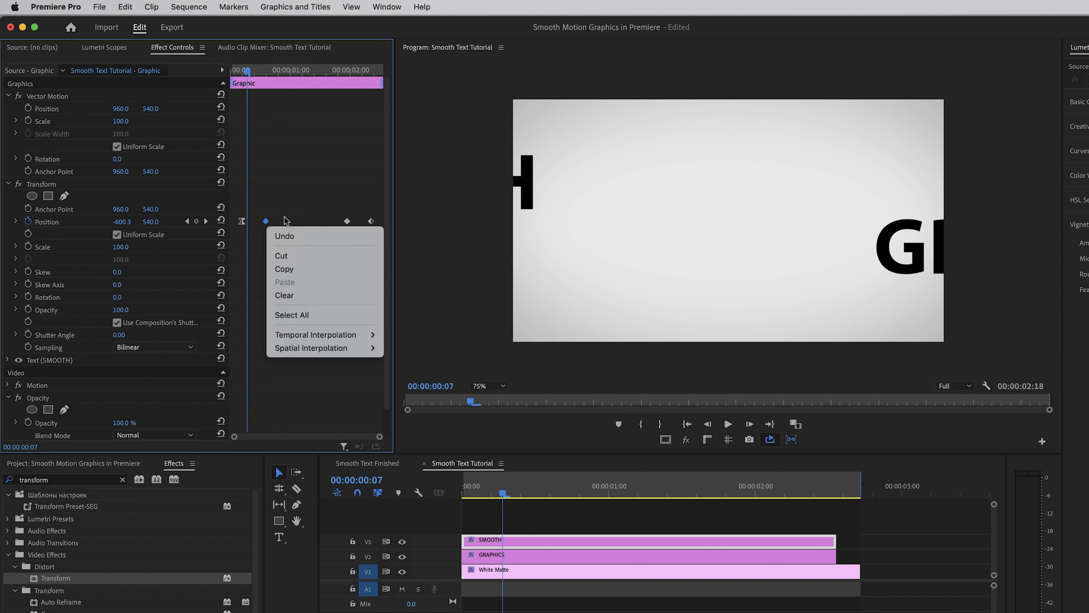
mouse_move(350, 337)
left_click(417, 408)
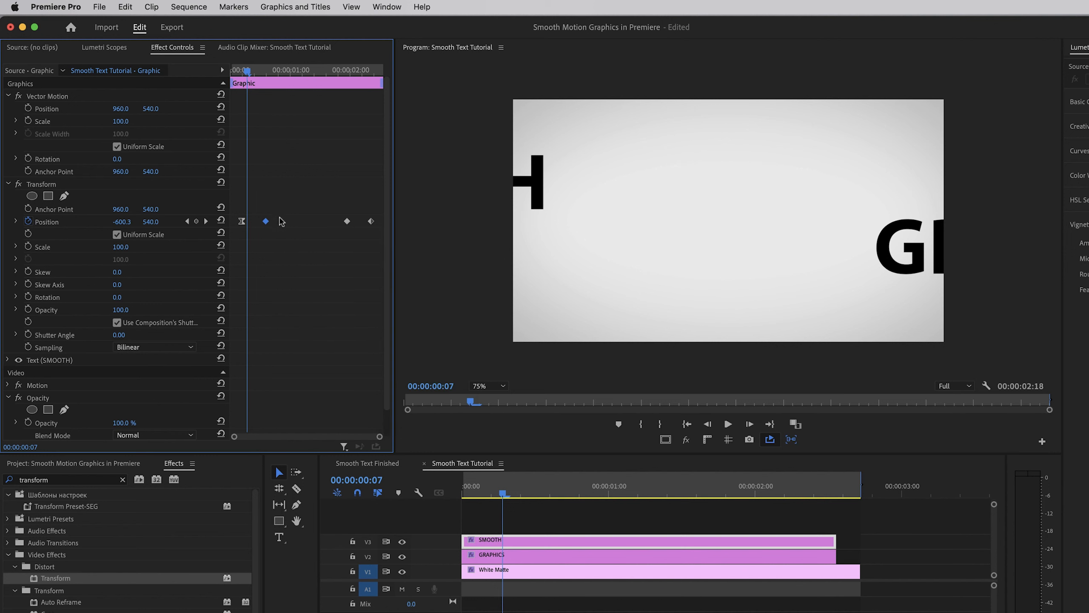
Apply Ease Out to SMOOTH's third Transform Position keyframe and Ease In to its fourth
left_click_drag(244, 72, 339, 71)
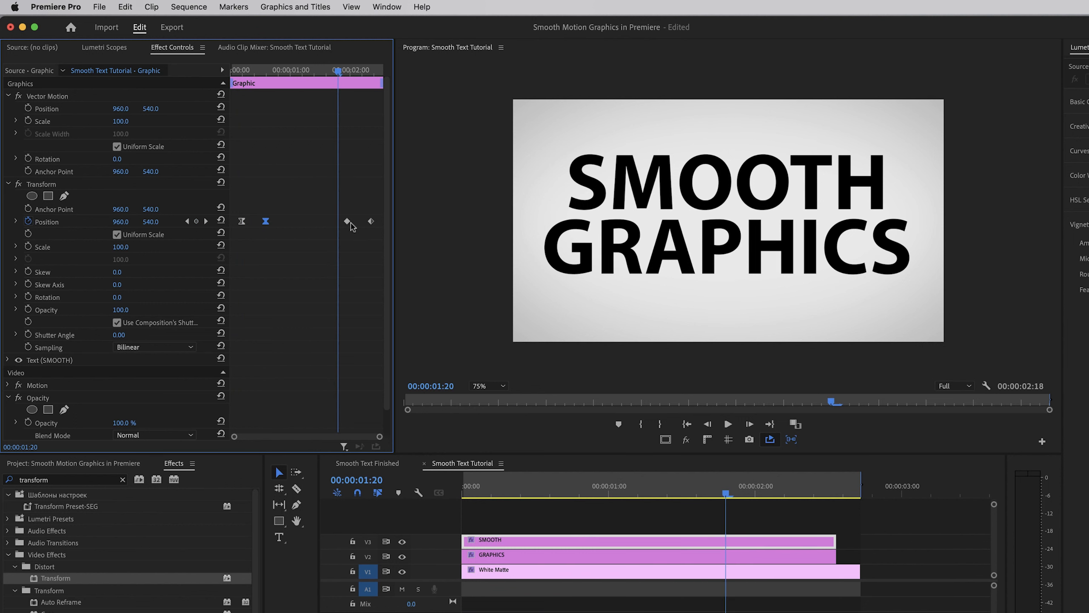
right_click(347, 222)
mouse_move(396, 334)
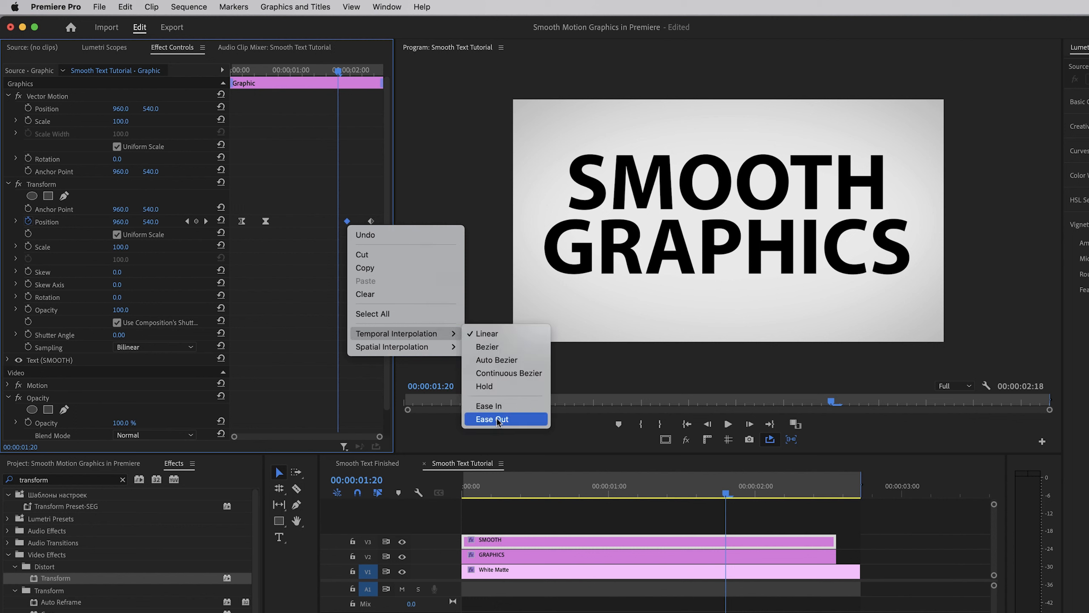
right_click(371, 221)
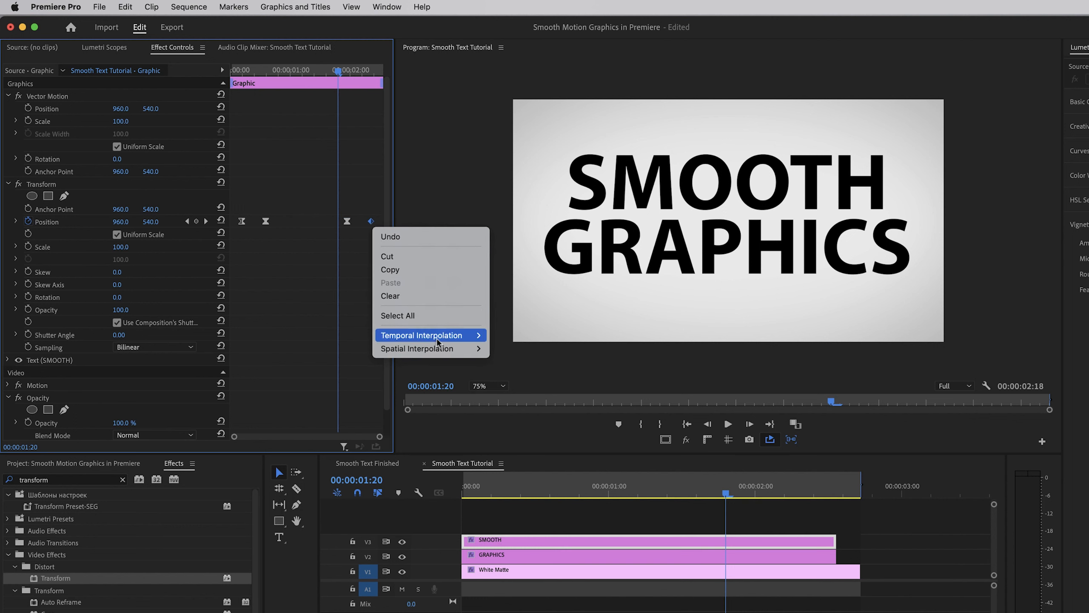
mouse_move(438, 336)
left_click(516, 408)
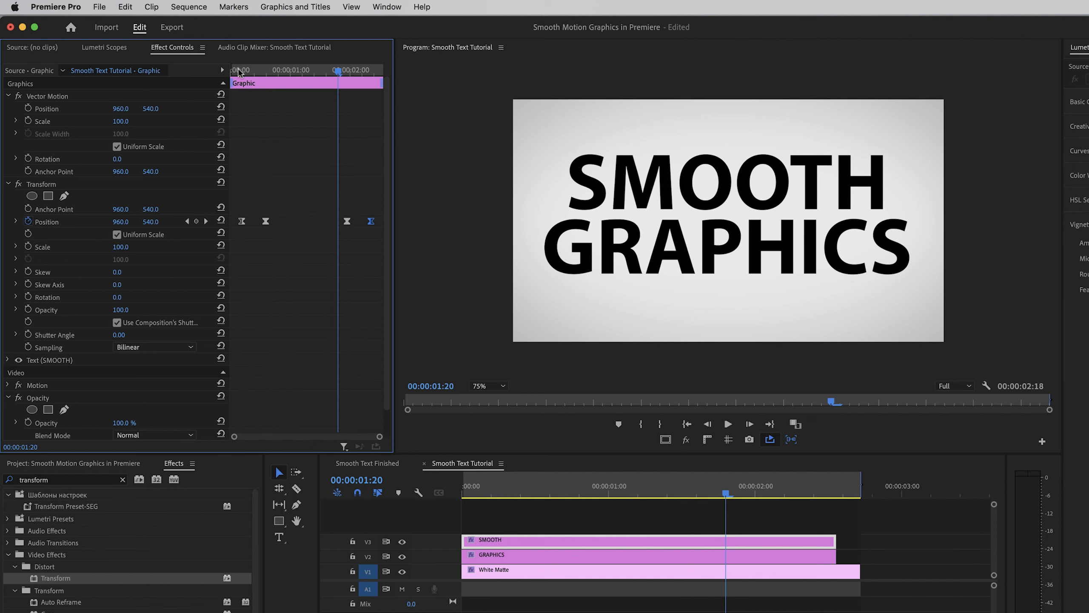
Play the sequence from its start to review SMOOTH's eased movement, then return to the beginning
left_click_drag(239, 72, 232, 71)
key("space")
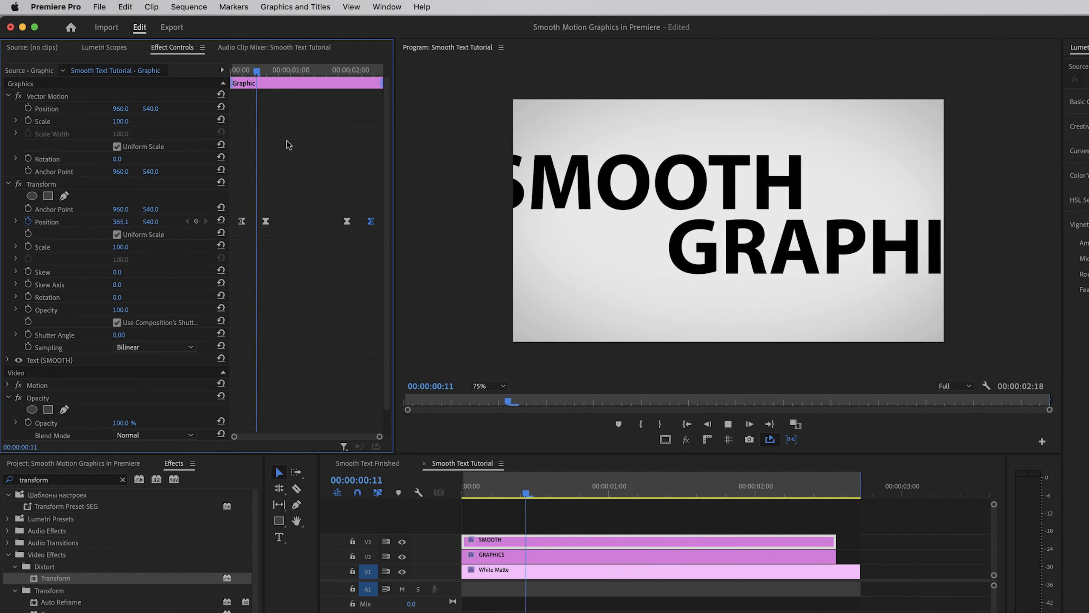
key("Home")
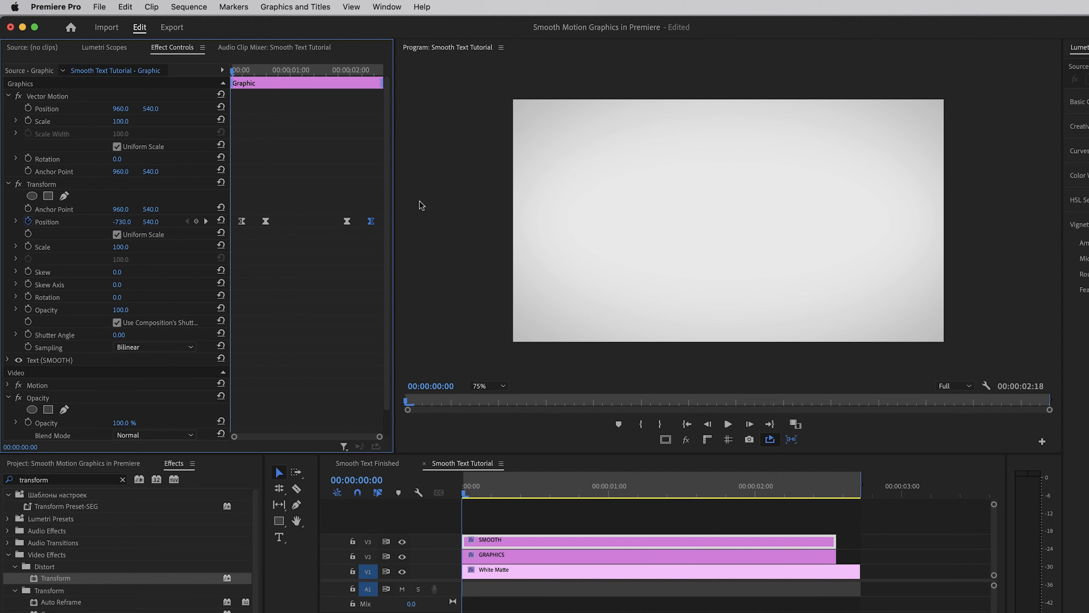
In SMOOTH's Position velocity graph, lengthen the second keyframe's incoming and the third keyframe's outgoing handle, and play back the result
left_click(15, 222)
left_click(16, 221)
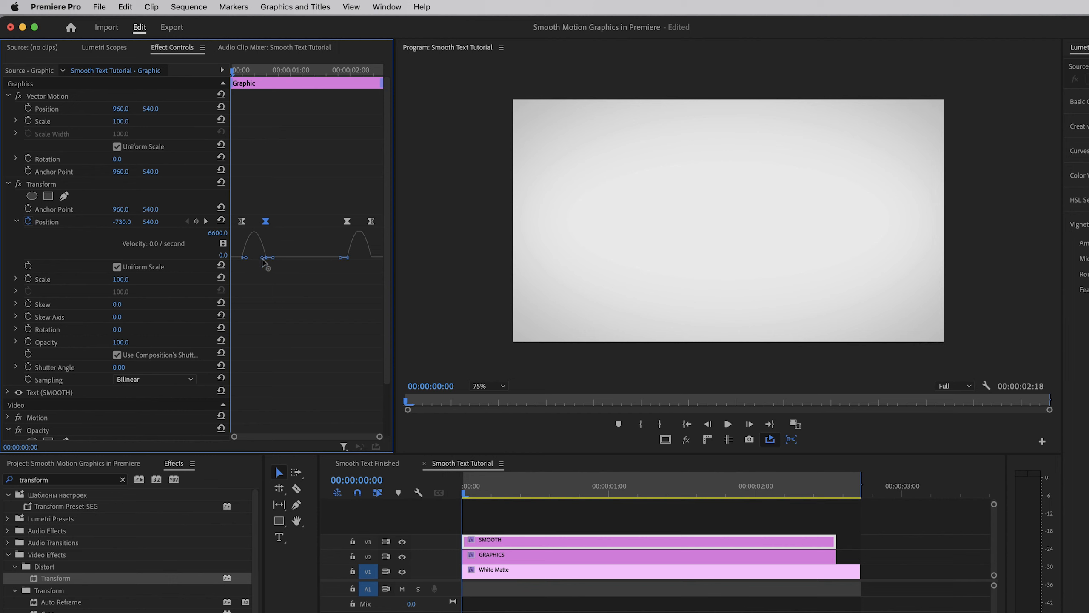
left_click_drag(262, 260, 258, 258)
left_click(347, 222)
left_click_drag(351, 260, 358, 260)
key("space")
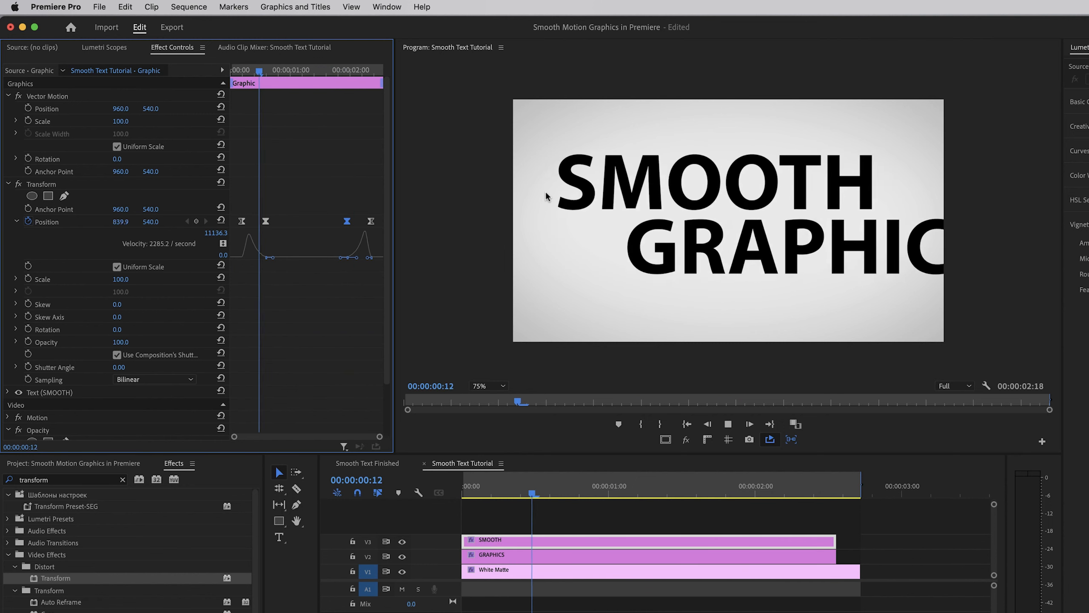
left_click(324, 188)
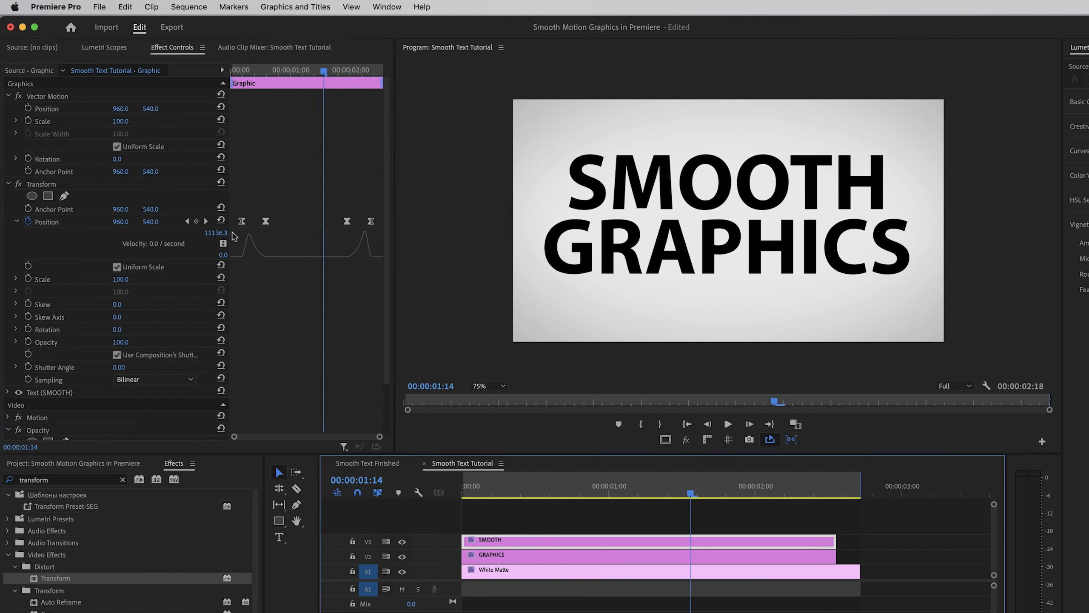
Apply Ease Out to GRAPHICS's first Transform Position keyframe and Ease In to its second
left_click(556, 556)
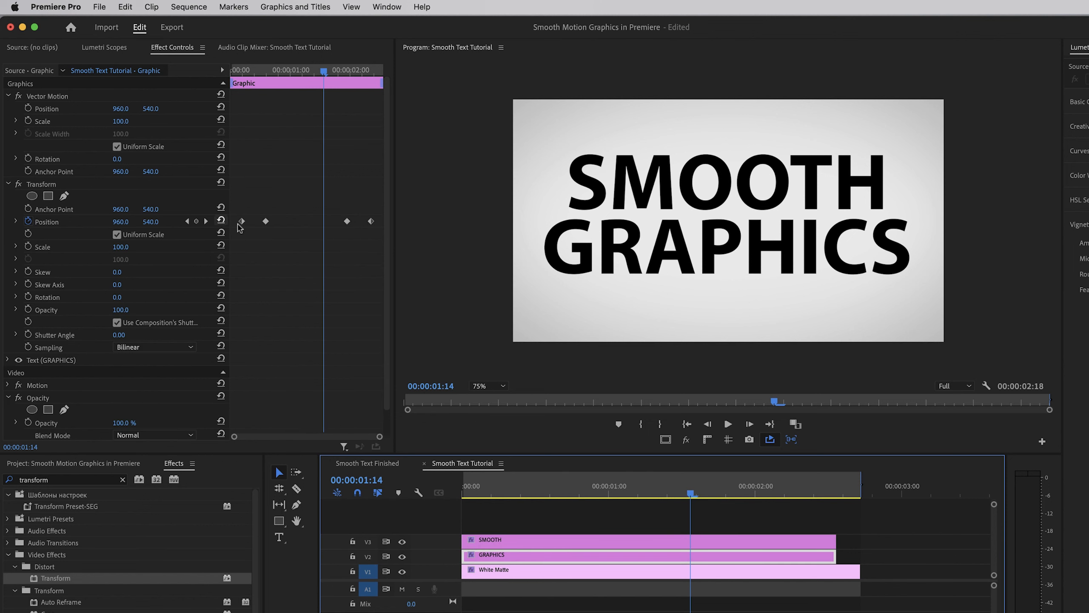
left_click(186, 220)
left_click(187, 221)
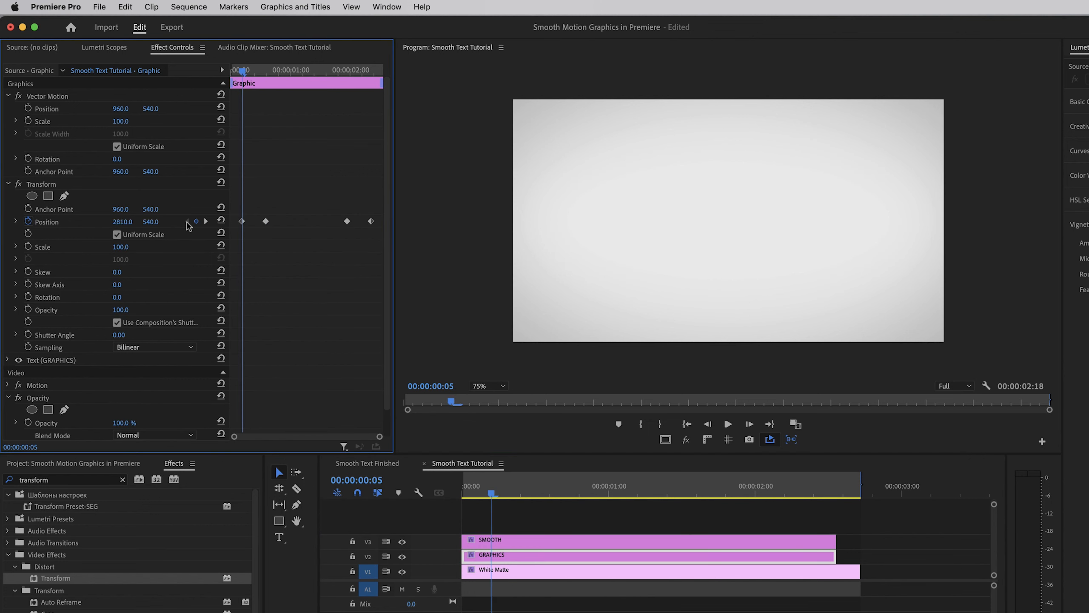
right_click(242, 222)
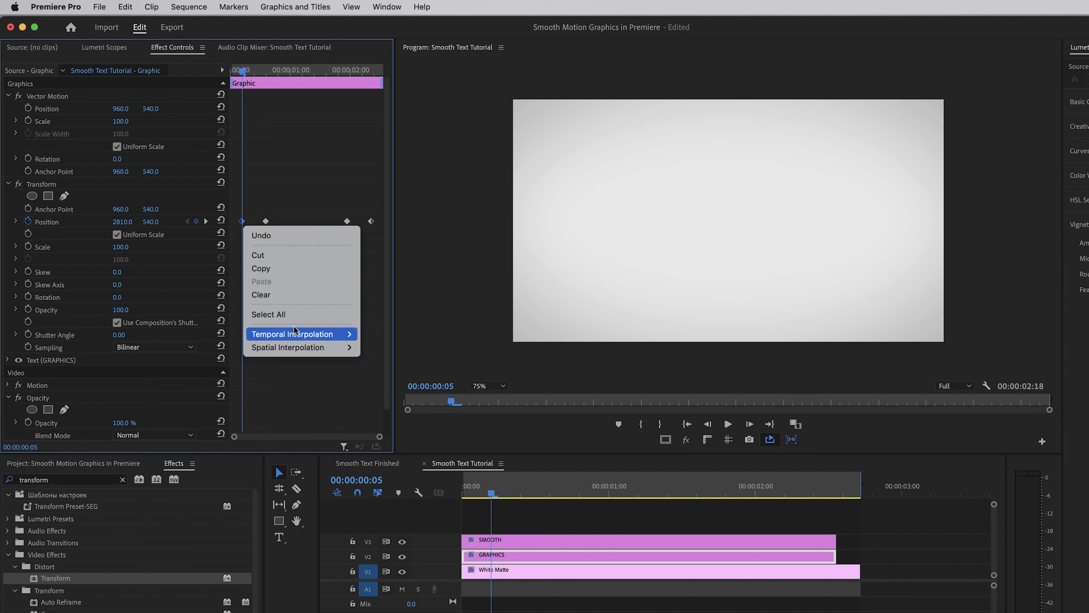
mouse_move(326, 334)
left_click(388, 419)
right_click(266, 221)
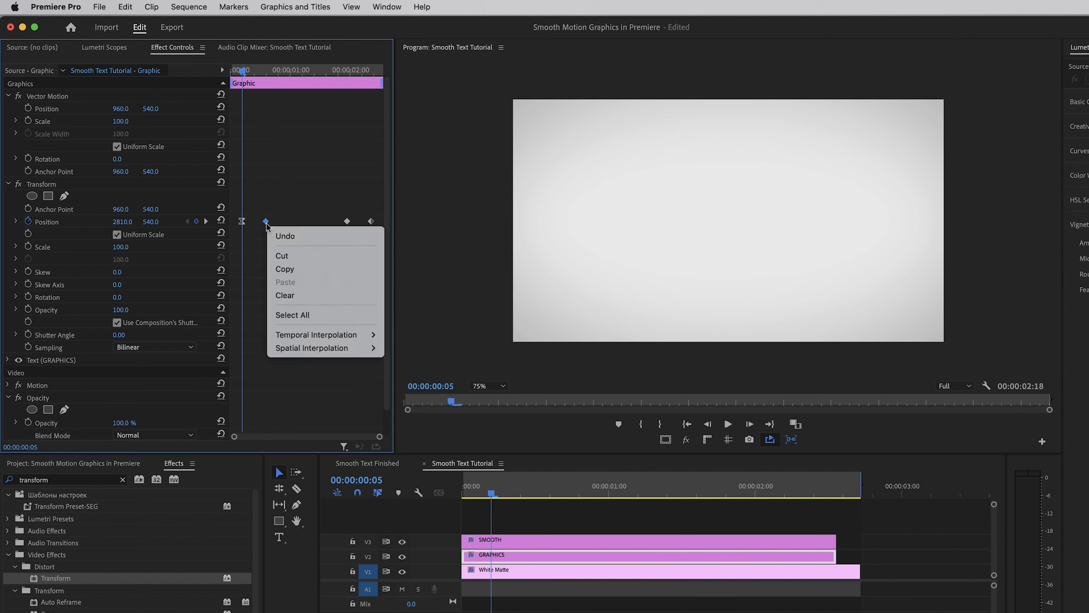
left_click(408, 407)
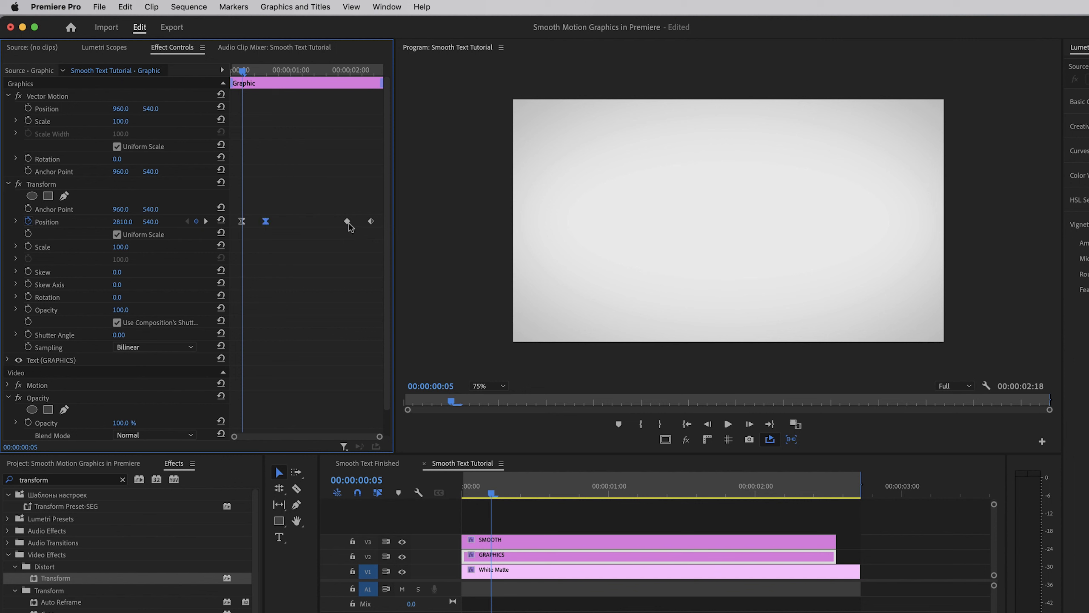
Apply Ease Out to GRAPHICS's third Transform Position keyframe and Ease In to its fourth
right_click(346, 221)
mouse_move(397, 334)
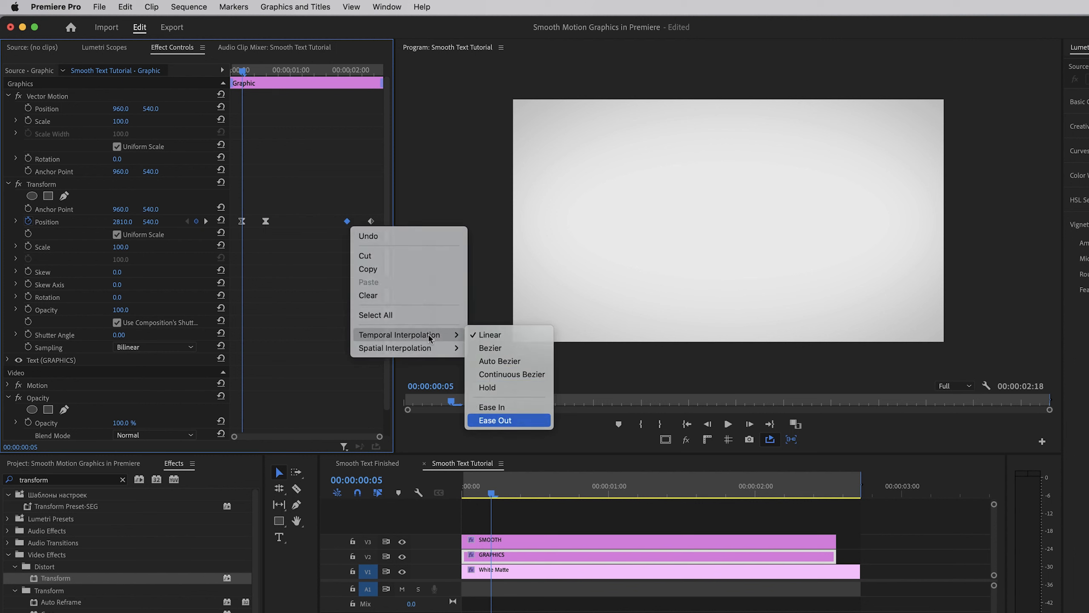
left_click(493, 420)
right_click(371, 221)
mouse_move(434, 348)
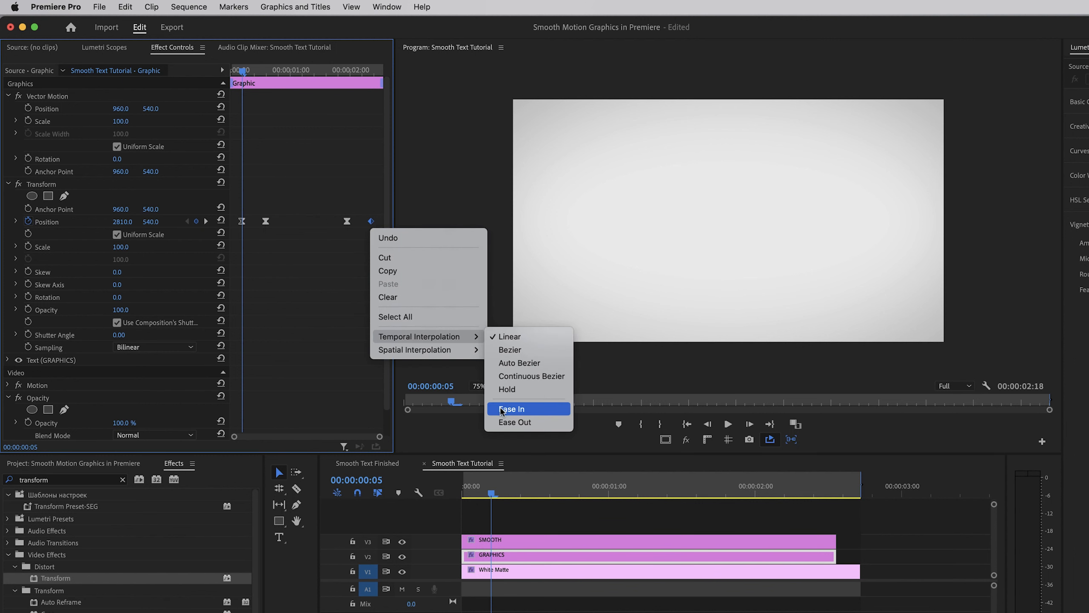
left_click(510, 407)
In GRAPHICS's Position velocity graph, lengthen the second keyframe's incoming and the third keyframe's outgoing handle, and play back from the start
left_click(16, 222)
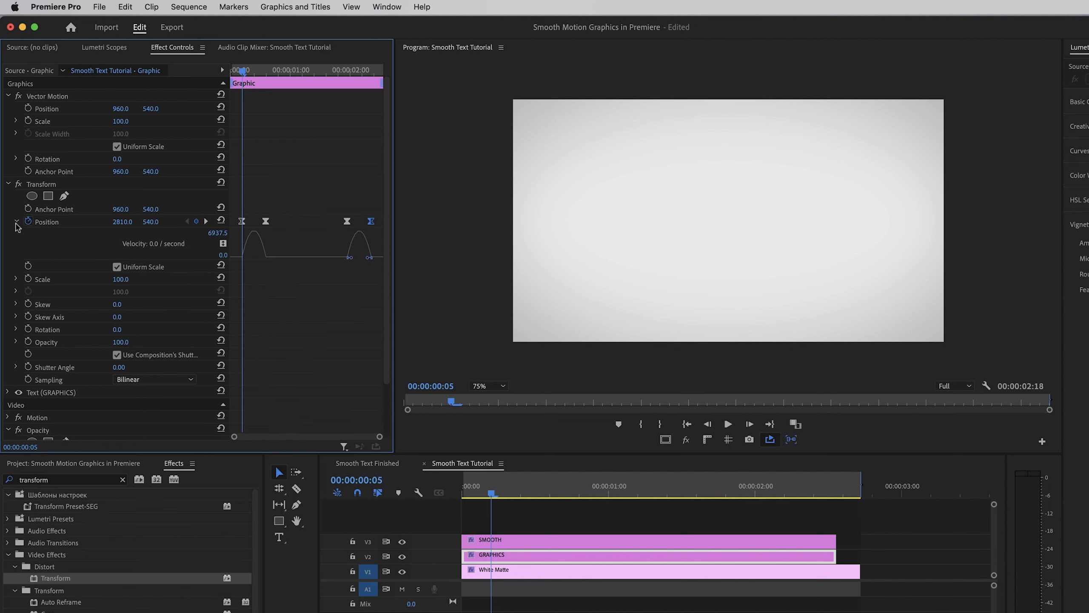
left_click(264, 223)
left_click_drag(263, 257, 258, 258)
left_click(347, 221)
left_click_drag(351, 259, 356, 259)
left_click_drag(242, 71, 218, 71)
key("space")
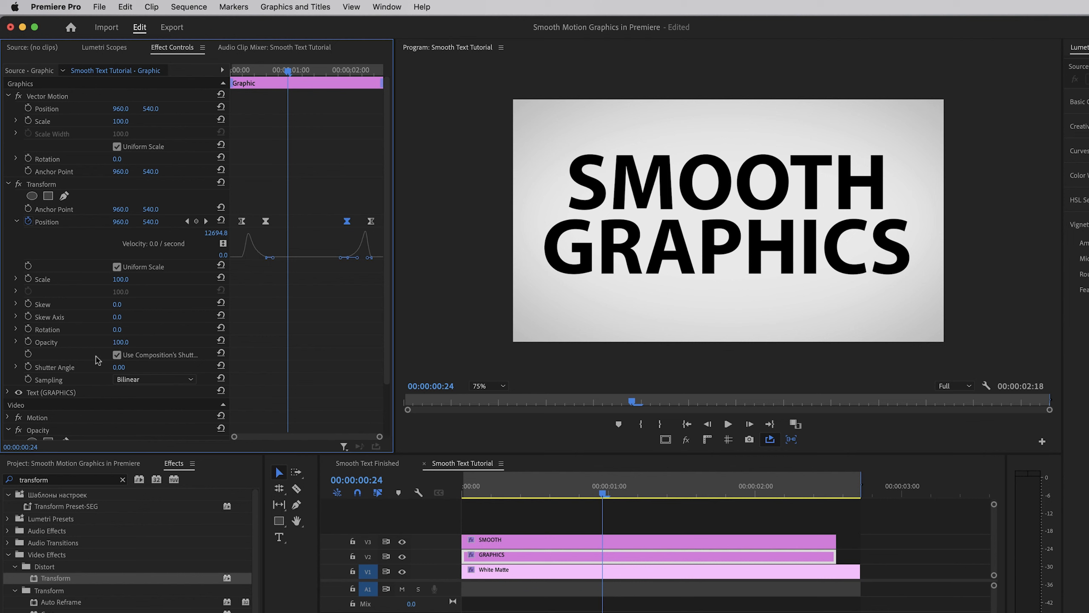
Disable Use Composition's Shutter Angle in GRAPHICS's Transform effect, set Shutter Angle to 180, and scrub to check the motion blur
left_click_drag(230, 343, 302, 342)
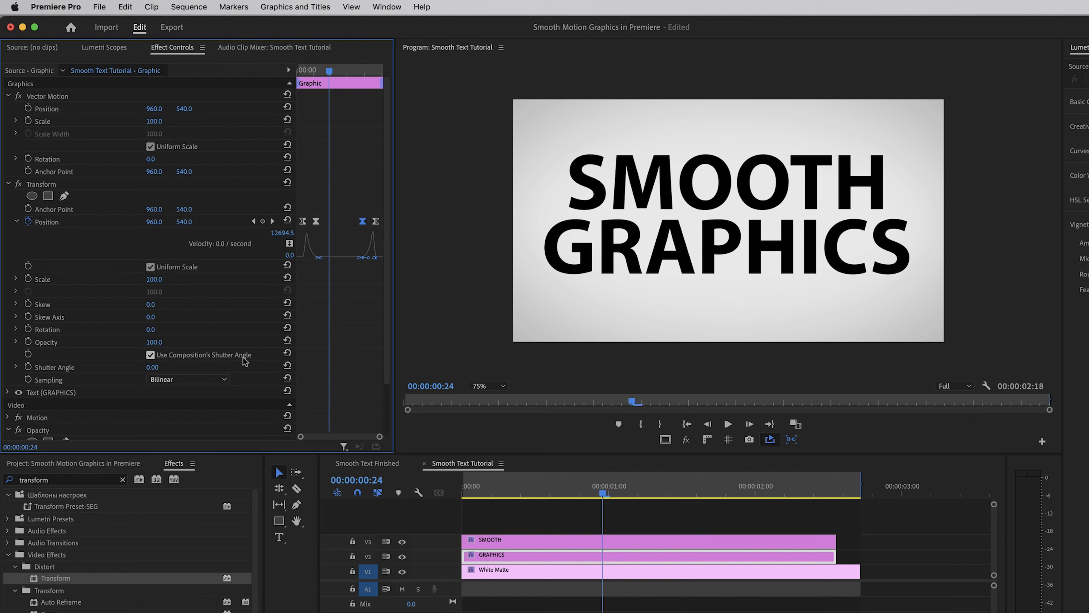
left_click(150, 355)
left_click(157, 367)
type("180")
mouse_move(527, 494)
left_mouse_down()
mouse_move(500, 494)
mouse_move(532, 495)
left_mouse_up()
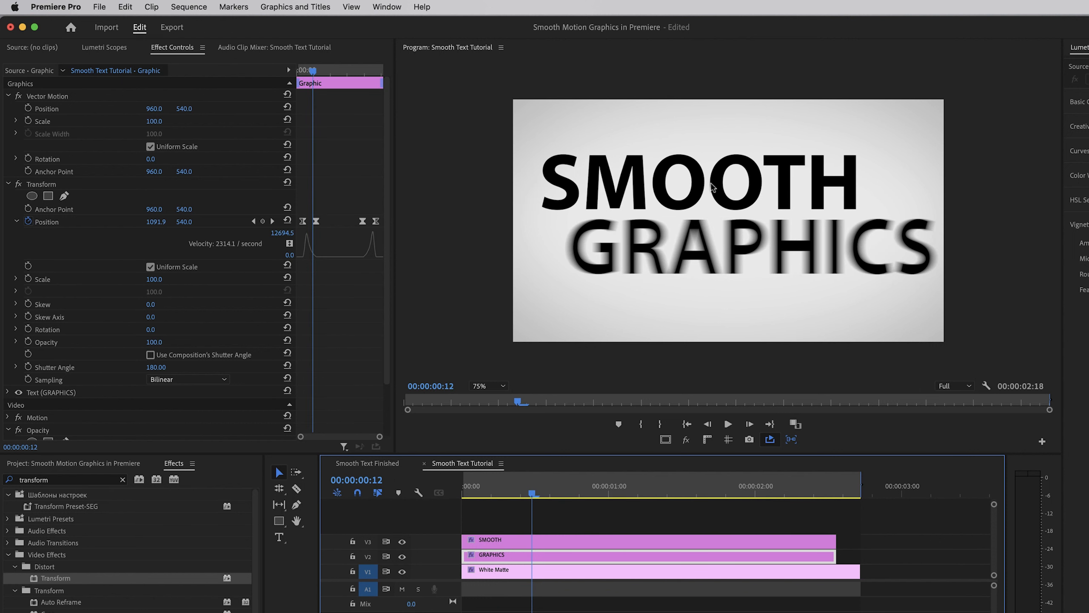
Deselect the clips and play the sequence from its start to review the motion blur on GRAPHICS
left_click_drag(508, 494, 462, 496)
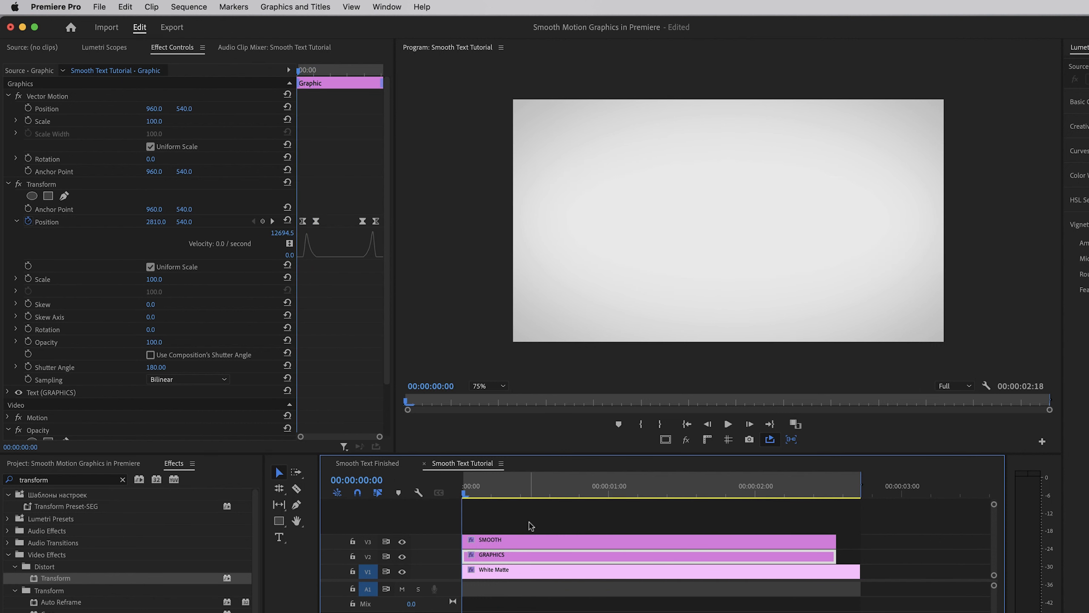
left_click(529, 522)
key("space")
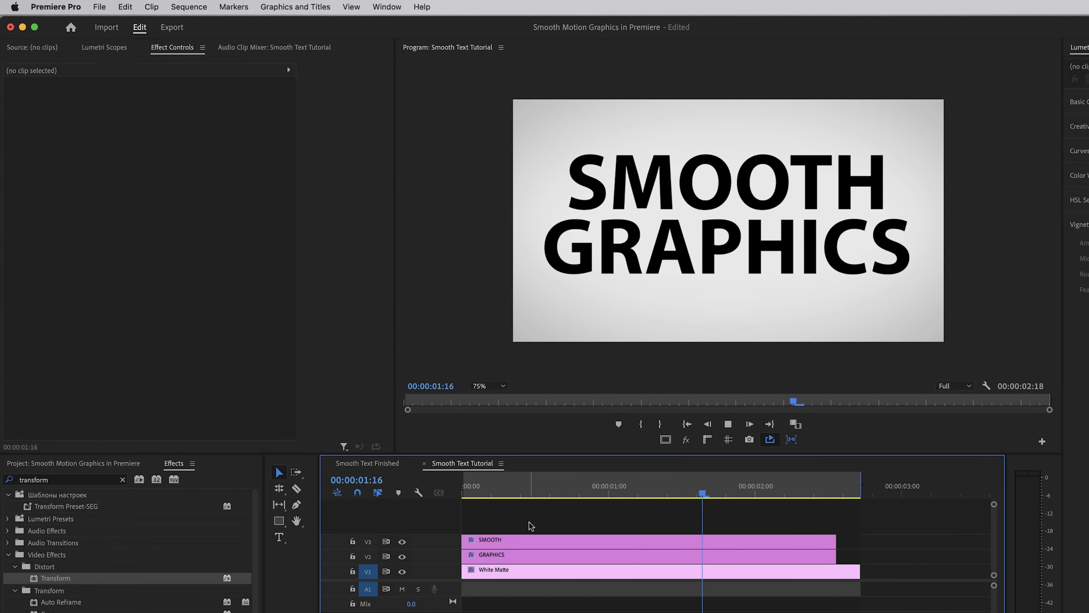
At 00:00:00:09, set the Shutter Angle of GRAPHICS's Transform effect to 100
left_click(530, 557)
left_click_drag(565, 493, 514, 497)
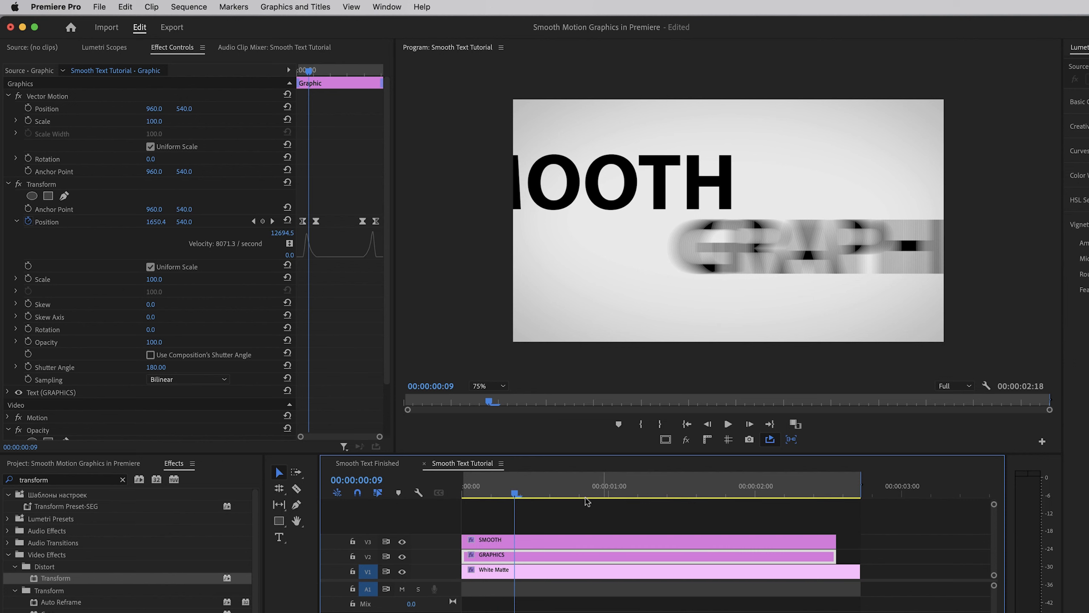
left_click(162, 366)
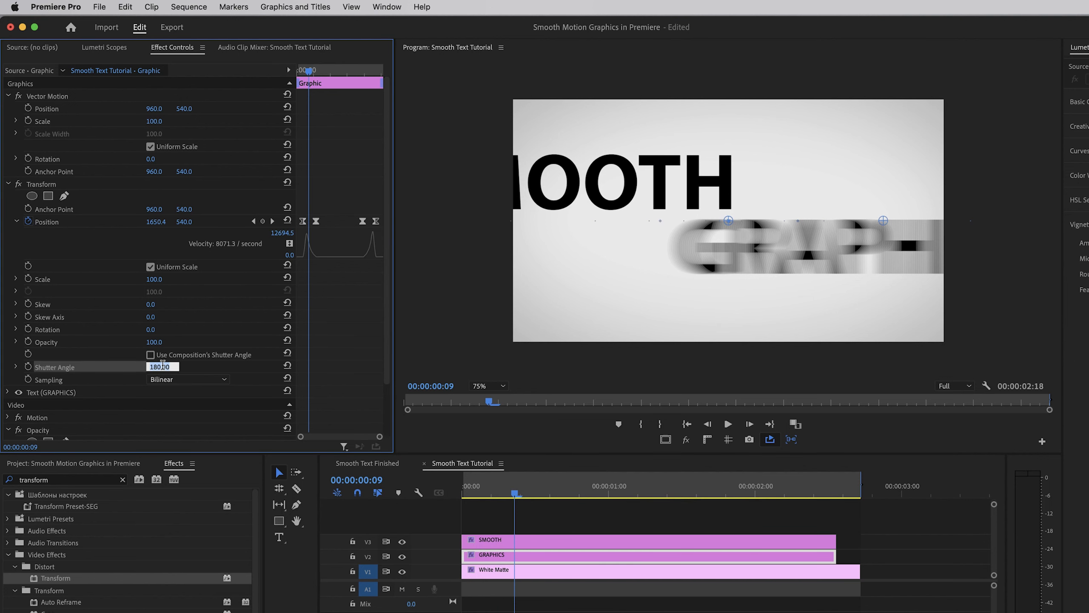
type("100")
key("Return")
Disable Use Composition's Shutter Angle in SMOOTH's Transform effect, set Shutter Angle to 120, and play back the animation
left_click(536, 543)
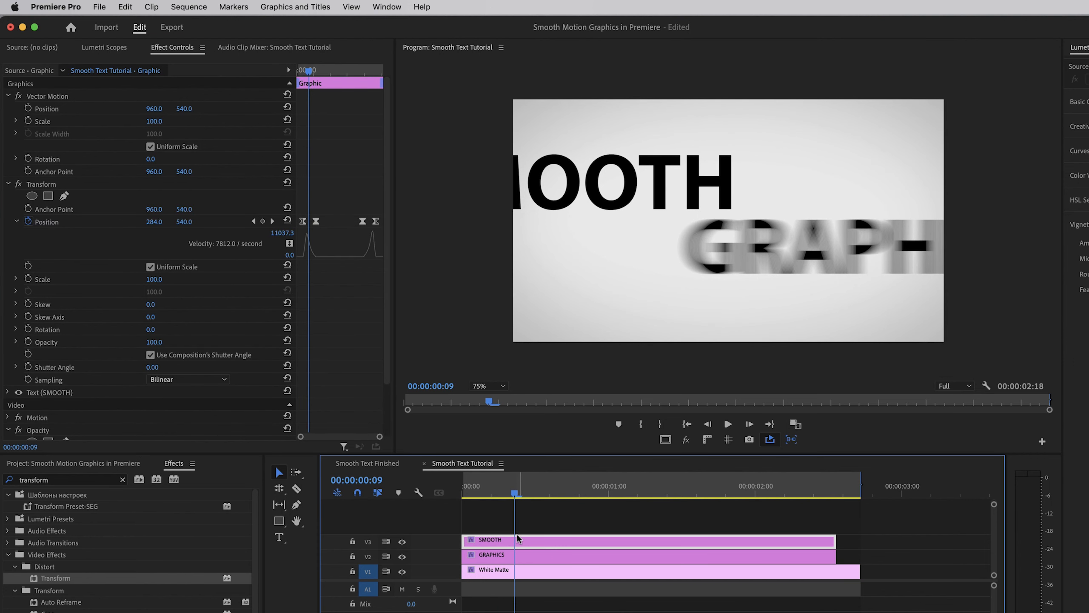
left_click(150, 354)
left_click(152, 367)
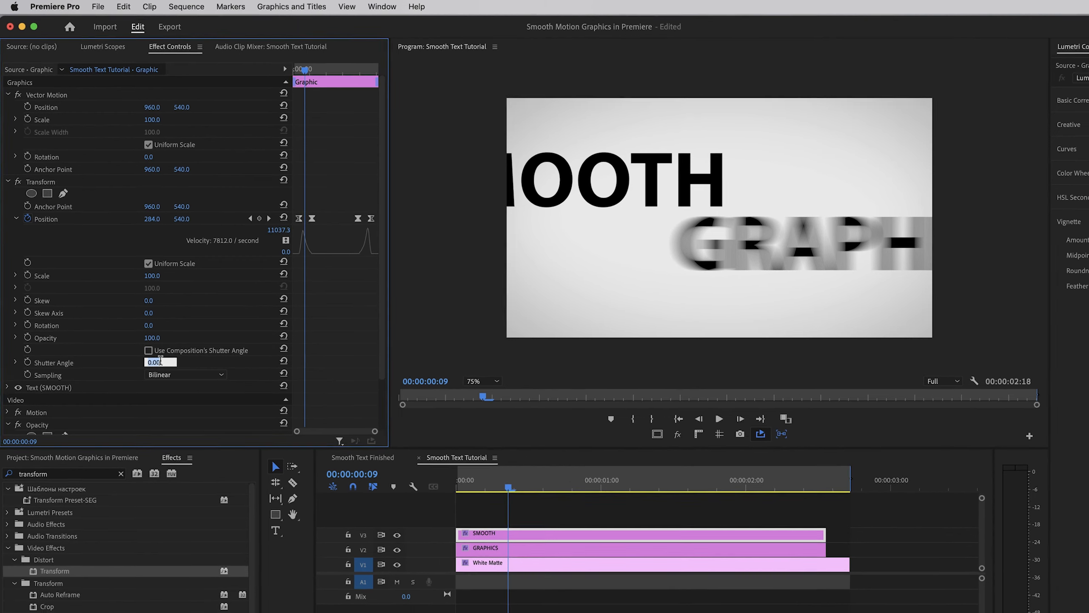
type("120")
key("Return")
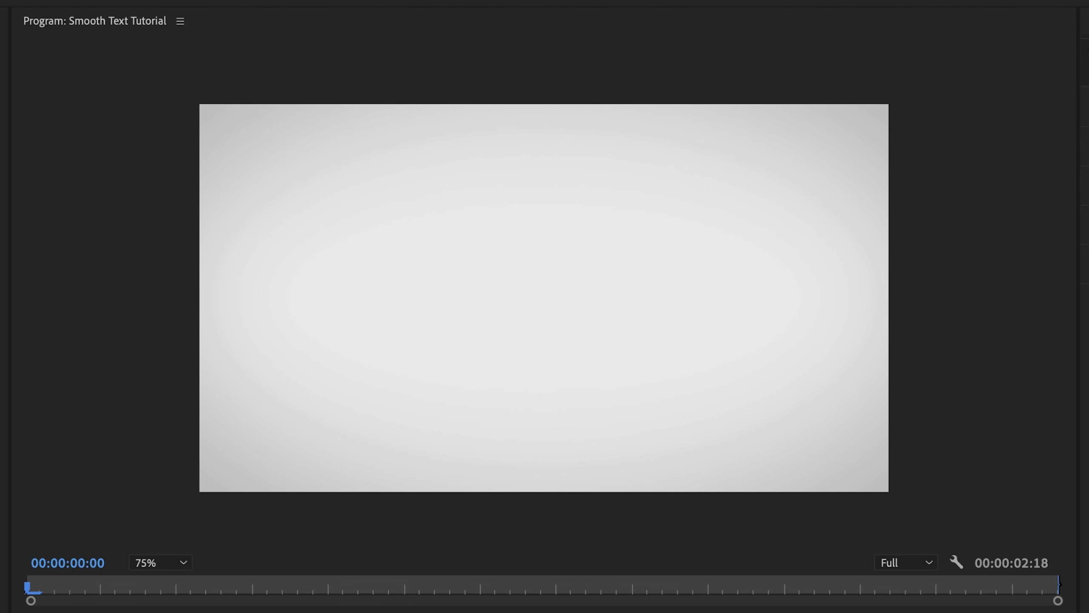
key("space")
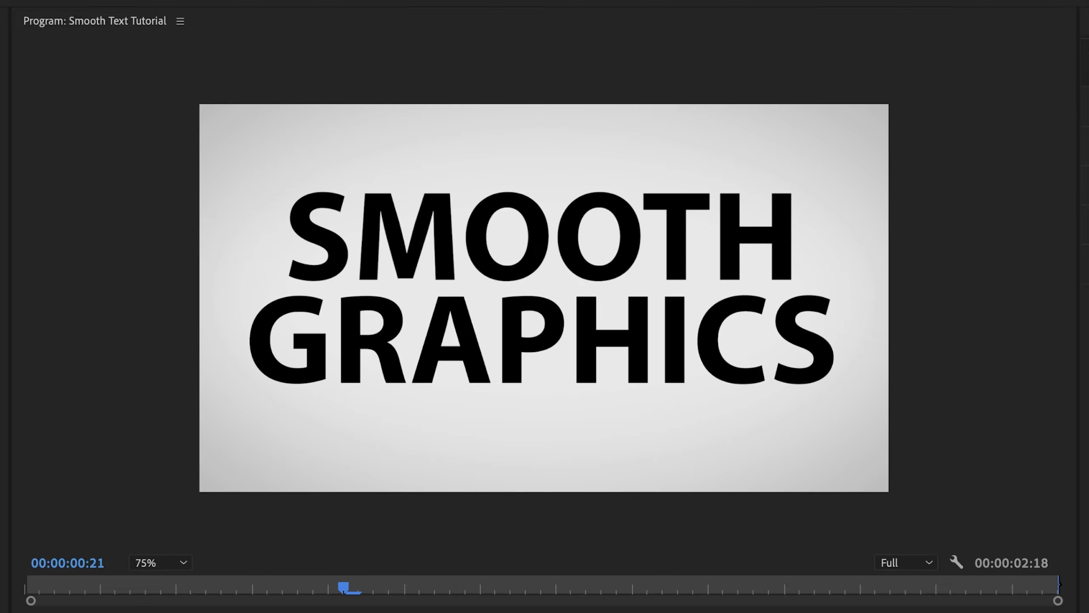